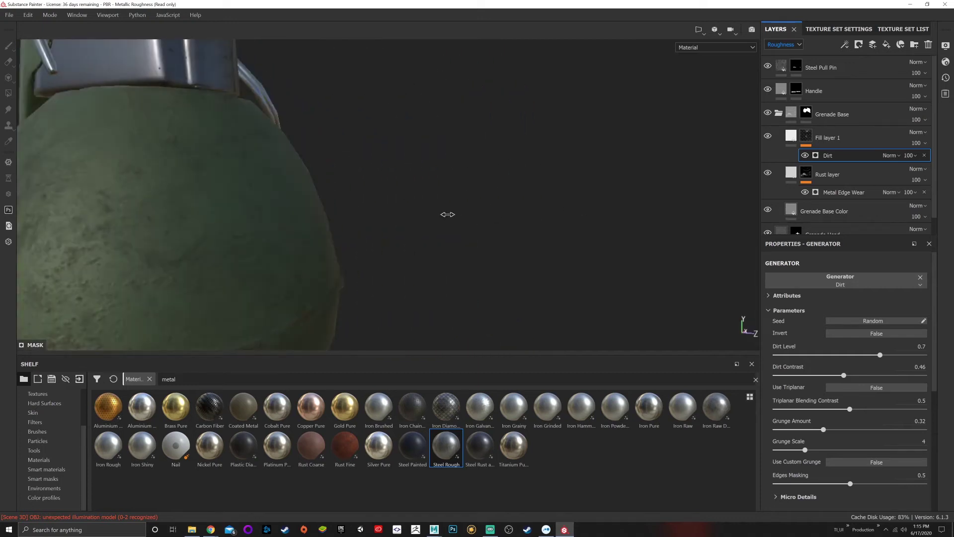
# - Add a fill layer above Fill layer 1 in the Grenade Base folder, with Metallic 1 and Roughness about 0.49
pyautogui.scroll(-5, 413, 226)
pyautogui.moveTo(413, 226)
pyautogui.keyDown('alt'); pyautogui.mouseDown()
pyautogui.moveTo(319, 219)
pyautogui.moveTo(430, 205)
pyautogui.moveTo(407, 223)
pyautogui.mouseUp(); pyautogui.keyUp('alt')
pyautogui.scroll(4, 397, 227)
pyautogui.keyDown('alt'); pyautogui.moveTo(388, 228); pyautogui.dragTo(482, 209, button='middle'); pyautogui.keyUp('alt')
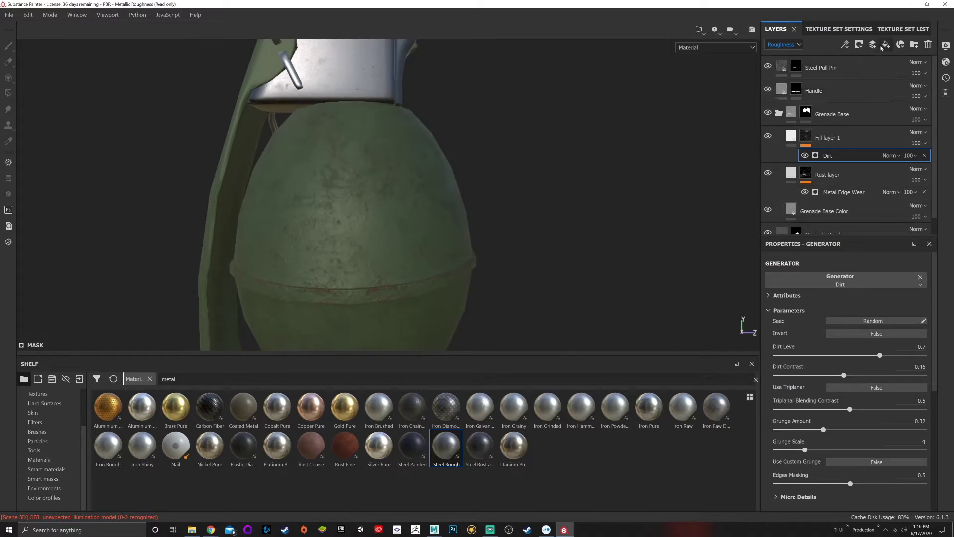
pyautogui.click(884, 45)
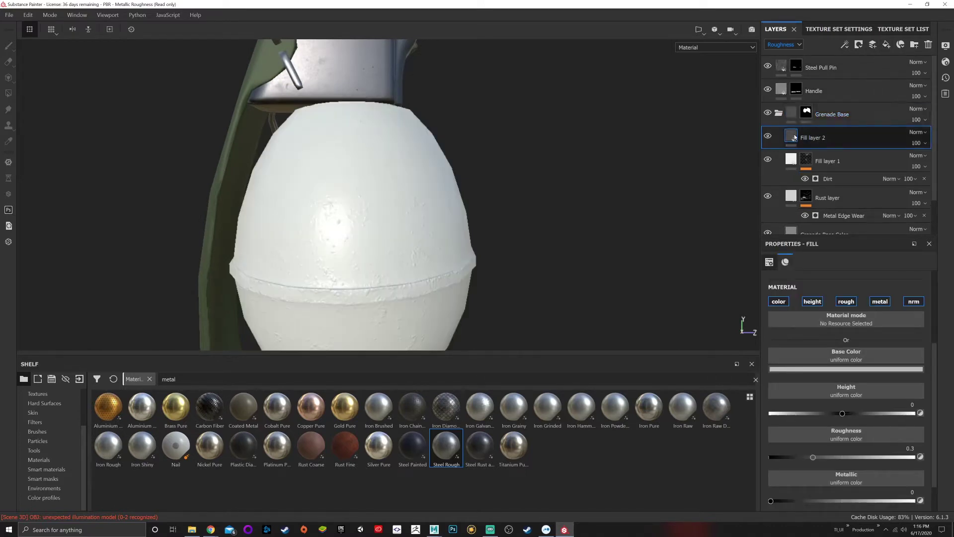
pyautogui.scroll(-2, 850, 396)
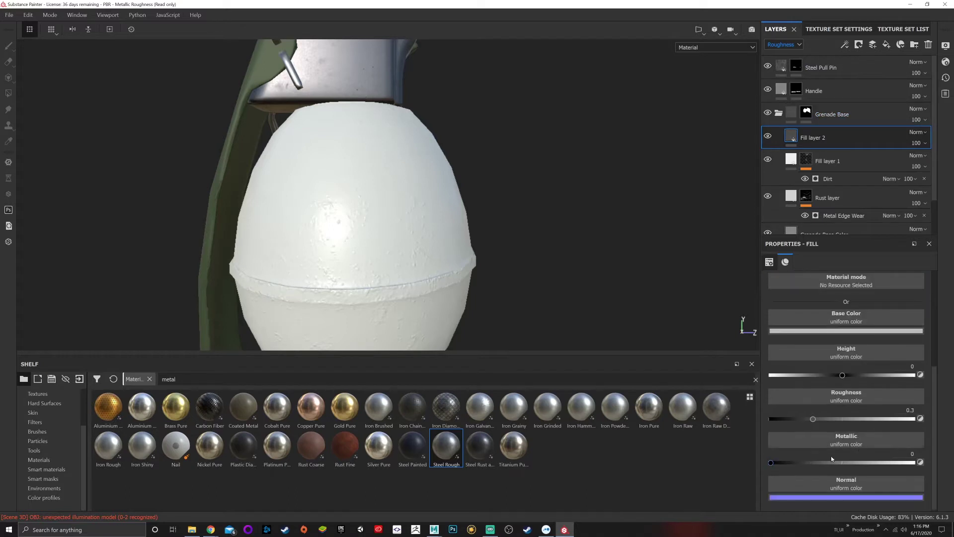
pyautogui.moveTo(833, 461); pyautogui.dragTo(924, 464)
pyautogui.moveTo(816, 419); pyautogui.dragTo(840, 418)
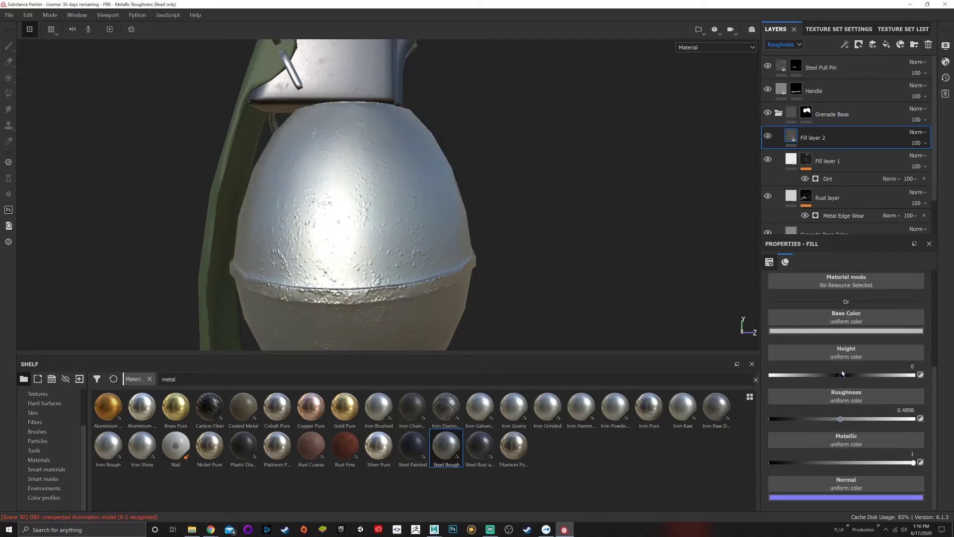
# - Give the new fill layer a Height of about -0.02, a 0.240 grey base color and a Roughness of about 0.54
pyautogui.moveTo(844, 376); pyautogui.dragTo(818, 390)
pyautogui.click(837, 332)
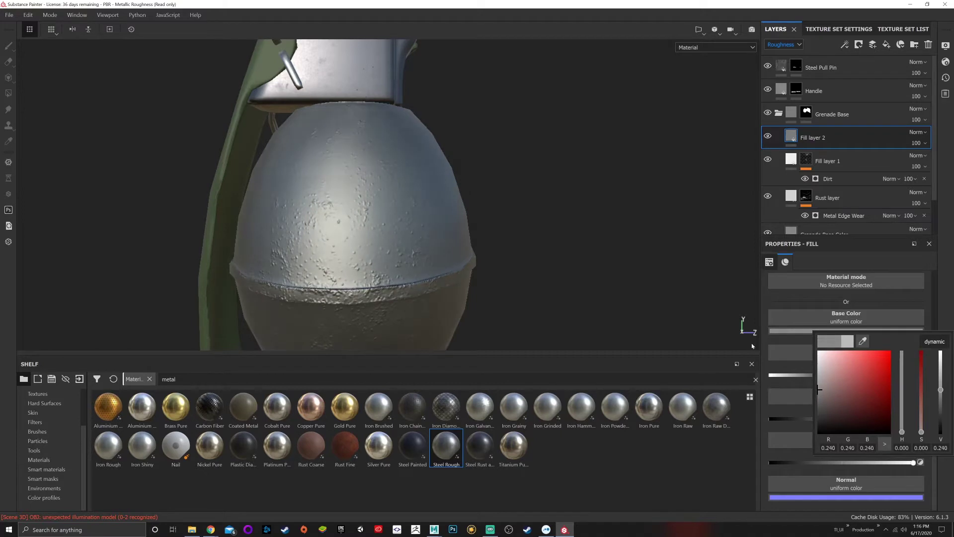
pyautogui.click(584, 278)
pyautogui.moveTo(841, 421)
pyautogui.mouseDown()
pyautogui.moveTo(860, 421)
pyautogui.moveTo(849, 421)
pyautogui.mouseUp()
pyautogui.scroll(-1, 525, 261)
pyautogui.scroll(-2, 526, 261)
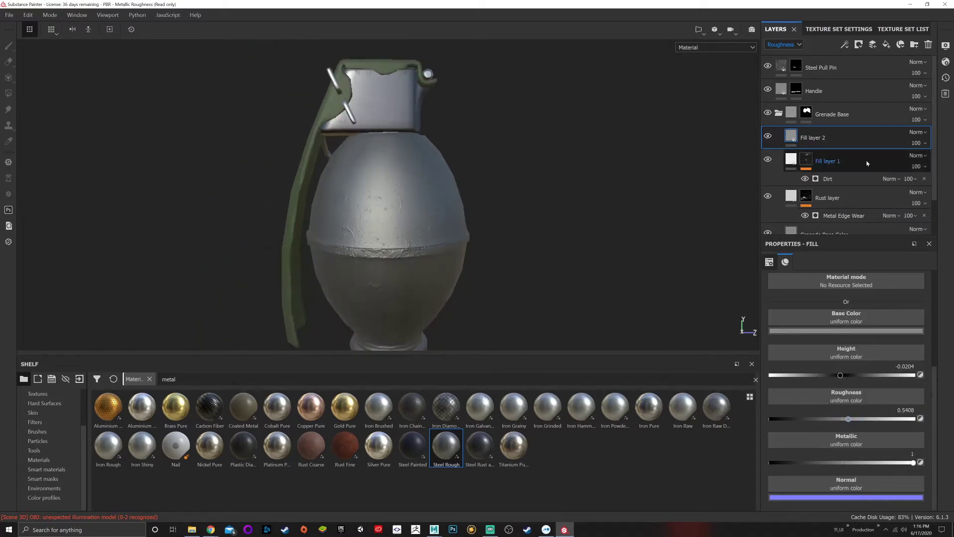
# - Rename Fill layer 2 as Metal Wear and Fill layer 1 as Dirt Proc
pyautogui.doubleClick(818, 137)
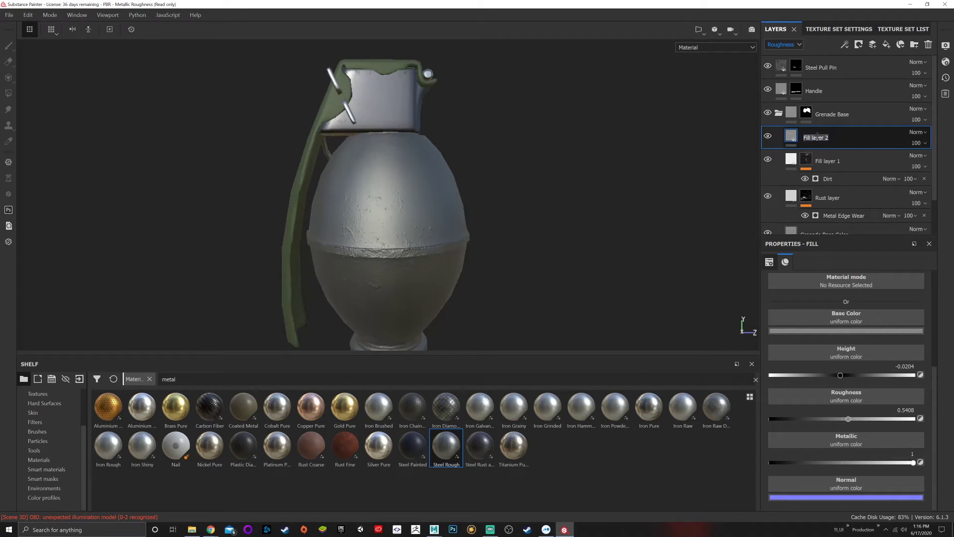
pyautogui.write('Metal Wear')
pyautogui.press('Return')
pyautogui.doubleClick(827, 161)
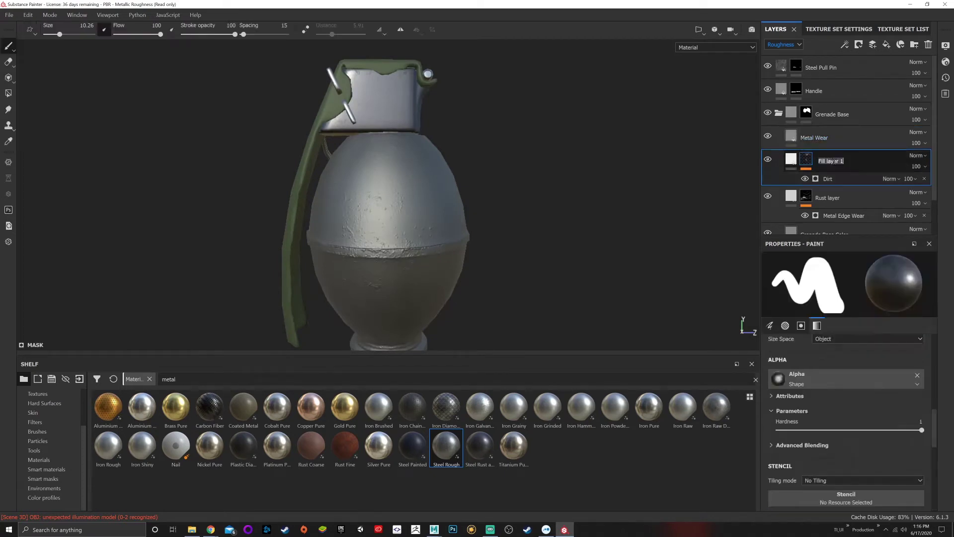
pyautogui.write('Dirt Proc')
pyautogui.press('Return')
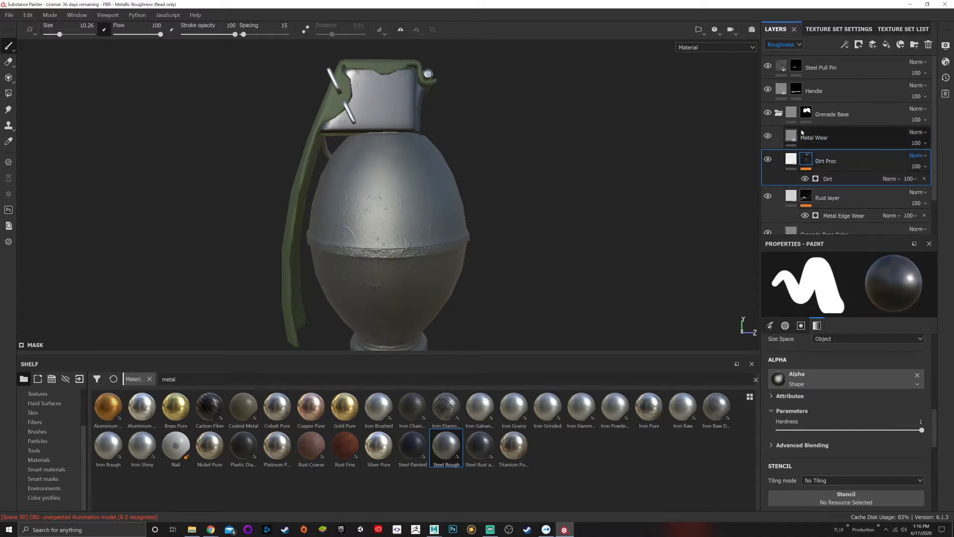
# - Add a black mask to the Metal Wear layer and give it a Metal Edge Wear generator
pyautogui.click(814, 138)
pyautogui.rightClick(793, 134)
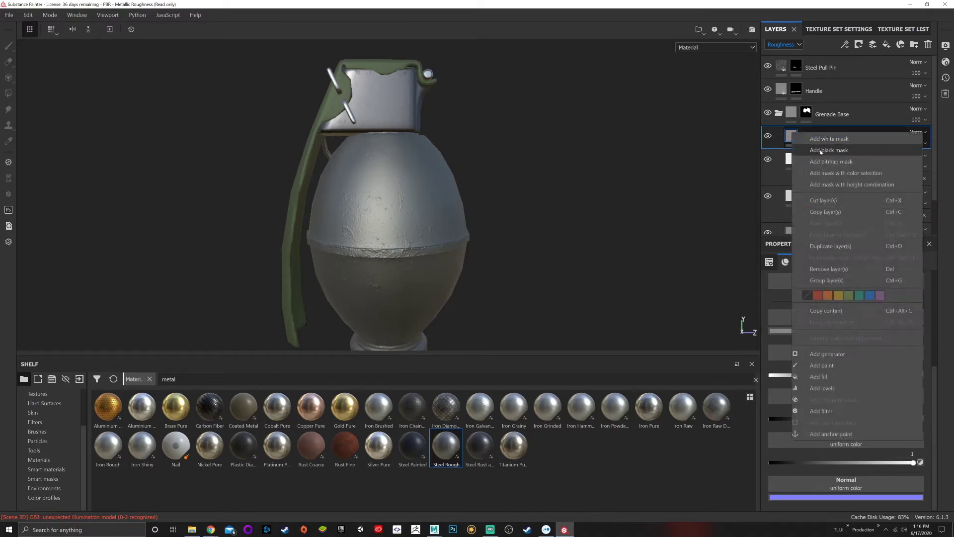
pyautogui.click(820, 150)
pyautogui.rightClick(808, 141)
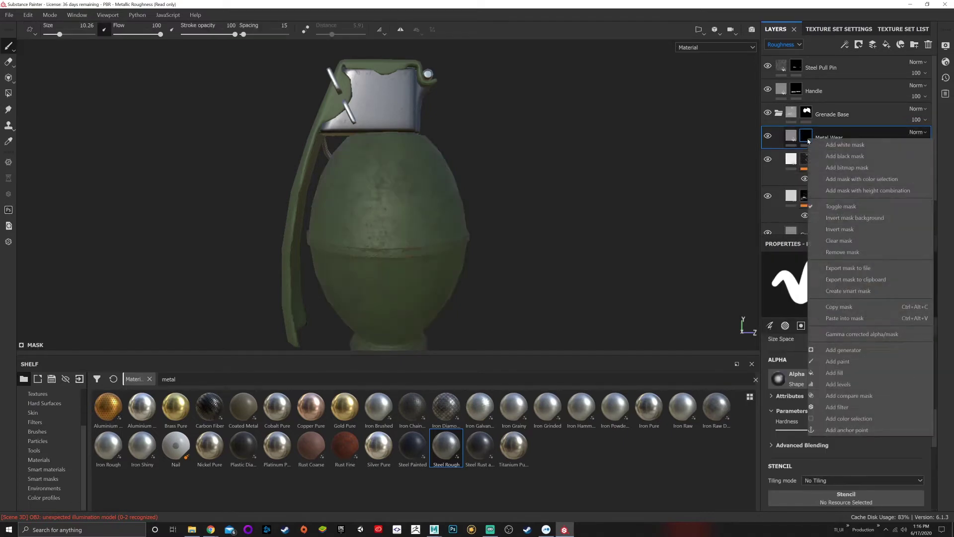
pyautogui.click(858, 350)
pyautogui.click(848, 280)
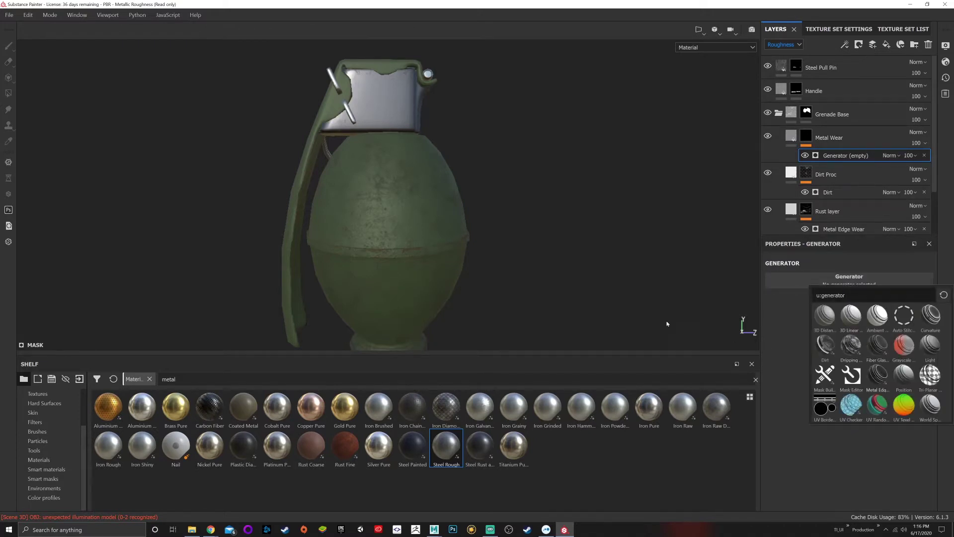
# - Set the Wear Level of the Metal Wear layer's generator to 0.69
pyautogui.scroll(-4, 493, 262)
pyautogui.scroll(7, 497, 260)
pyautogui.keyDown('alt'); pyautogui.moveTo(498, 260); pyautogui.dragTo(507, 167, button='middle'); pyautogui.keyUp('alt')
pyautogui.scroll(-3, 506, 167)
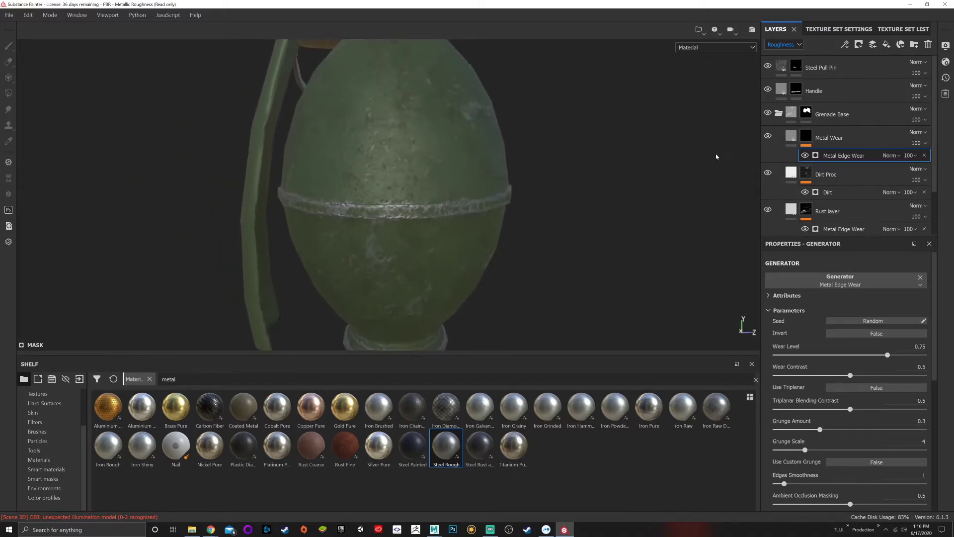
pyautogui.keyDown('alt'); pyautogui.moveTo(592, 198); pyautogui.dragTo(478, 200); pyautogui.keyUp('alt')
pyautogui.scroll(-3, 483, 181)
pyautogui.scroll(3, 483, 181)
pyautogui.scroll(2, 462, 200)
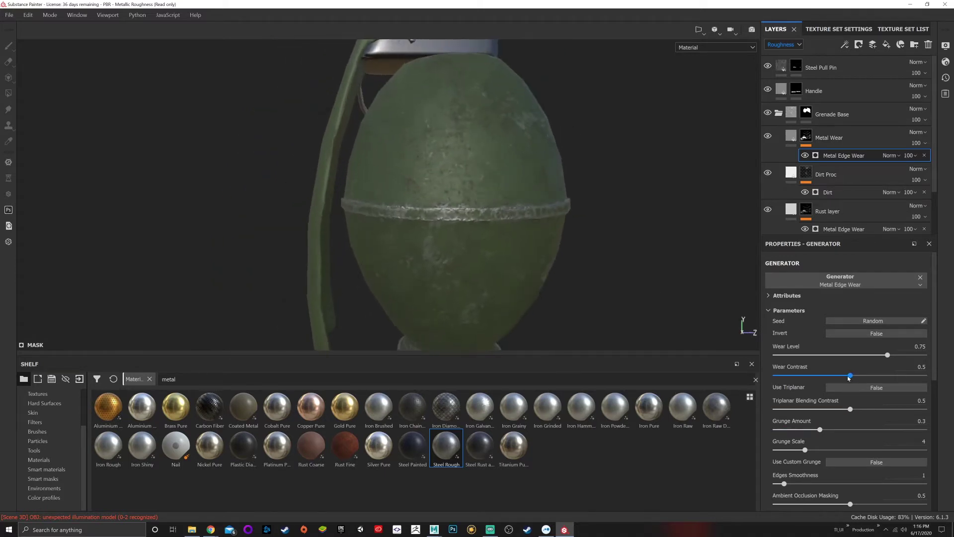
pyautogui.moveTo(887, 355); pyautogui.dragTo(879, 357)
pyautogui.scroll(-1, 840, 432)
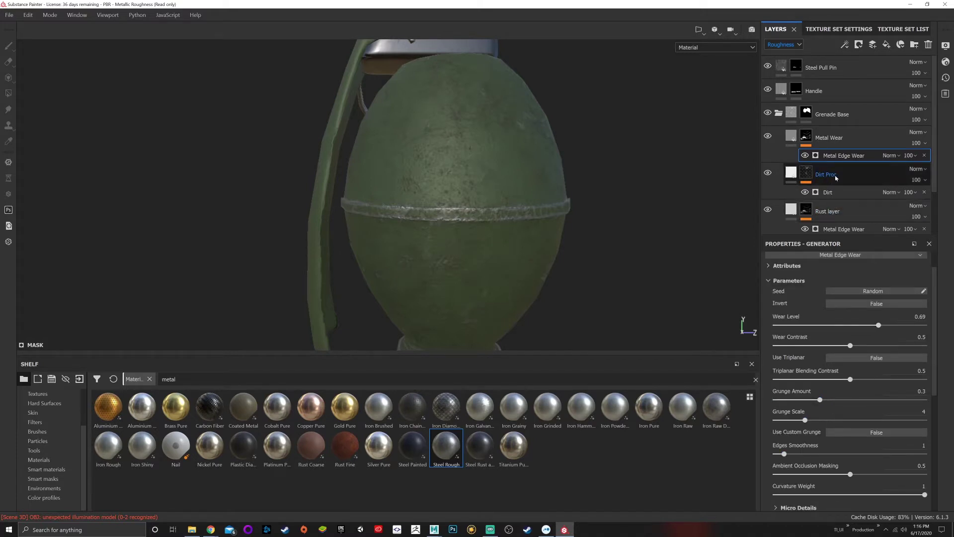
# - Move the Rust layer above Metal Wear in the Grenade Base folder and show the layer stack's Base Color channel
pyautogui.moveTo(827, 207); pyautogui.dragTo(824, 133)
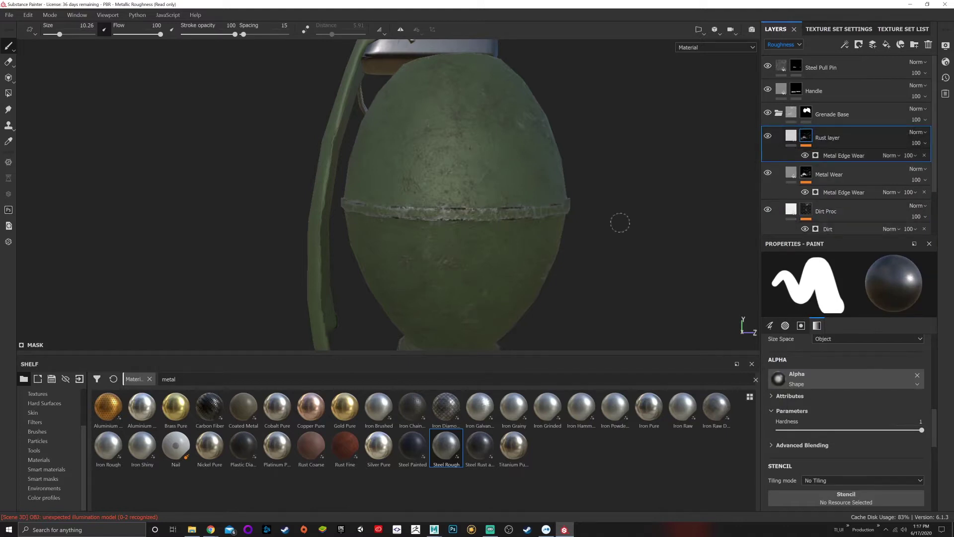
pyautogui.keyDown('alt'); pyautogui.moveTo(595, 230); pyautogui.dragTo(552, 217, button='right'); pyautogui.keyUp('alt')
pyautogui.click(788, 139)
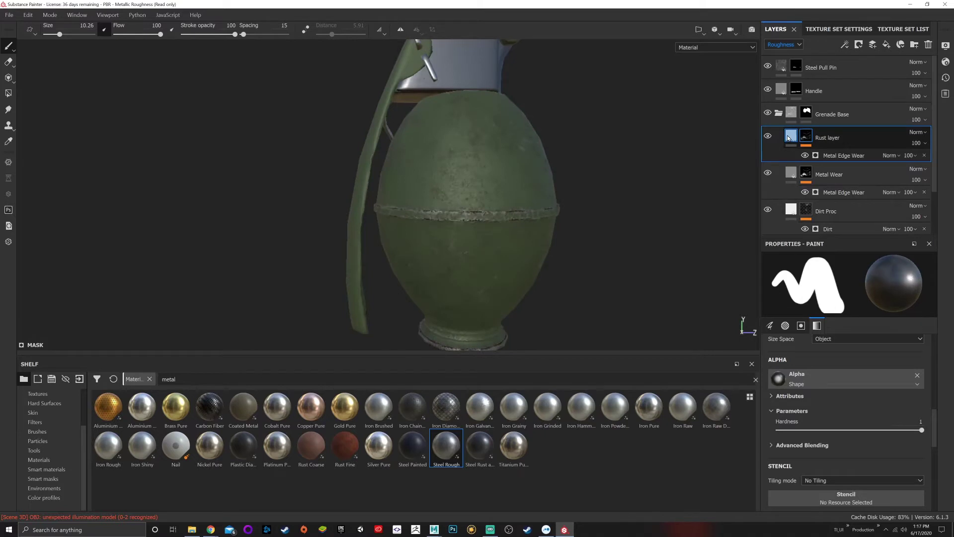
pyautogui.click(776, 45)
pyautogui.click(775, 49)
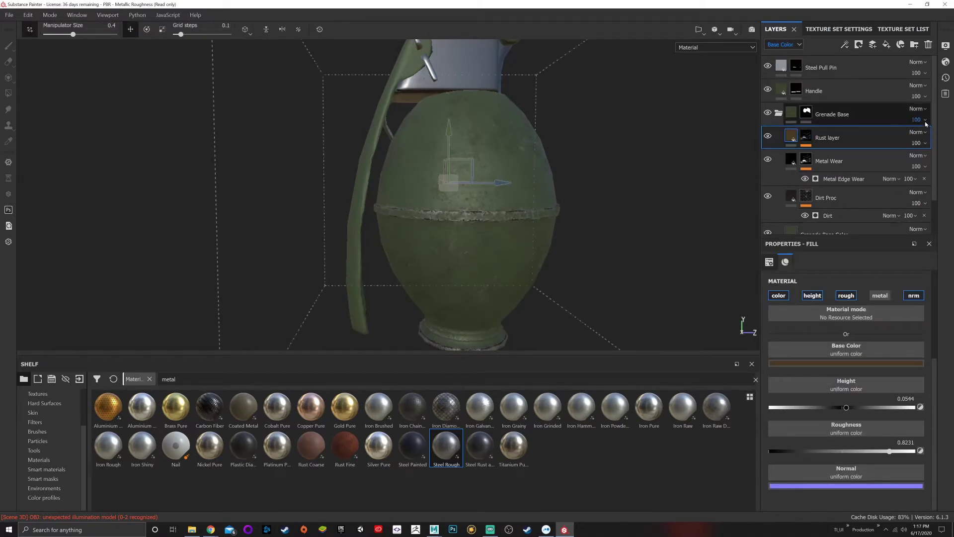
# - Lower the Rust layer's base color opacity to 51
pyautogui.click(925, 143)
pyautogui.click(945, 161)
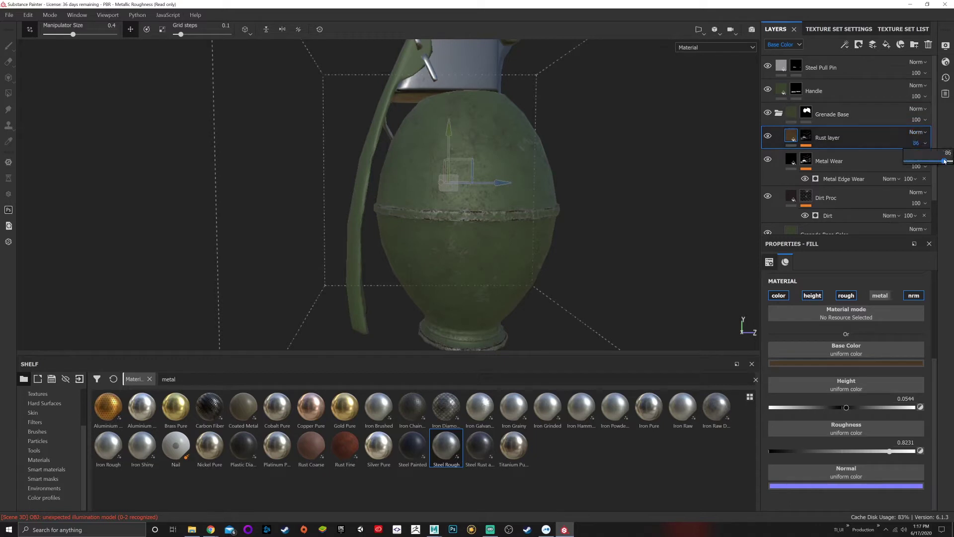
pyautogui.moveTo(945, 161); pyautogui.dragTo(929, 160)
pyautogui.scroll(-3, 584, 202)
pyautogui.scroll(5, 583, 202)
pyautogui.keyDown('alt'); pyautogui.moveTo(582, 204); pyautogui.dragTo(546, 251); pyautogui.keyUp('alt')
# - Set the Roughness of the Metal Wear fill to about 0.37
pyautogui.click(793, 162)
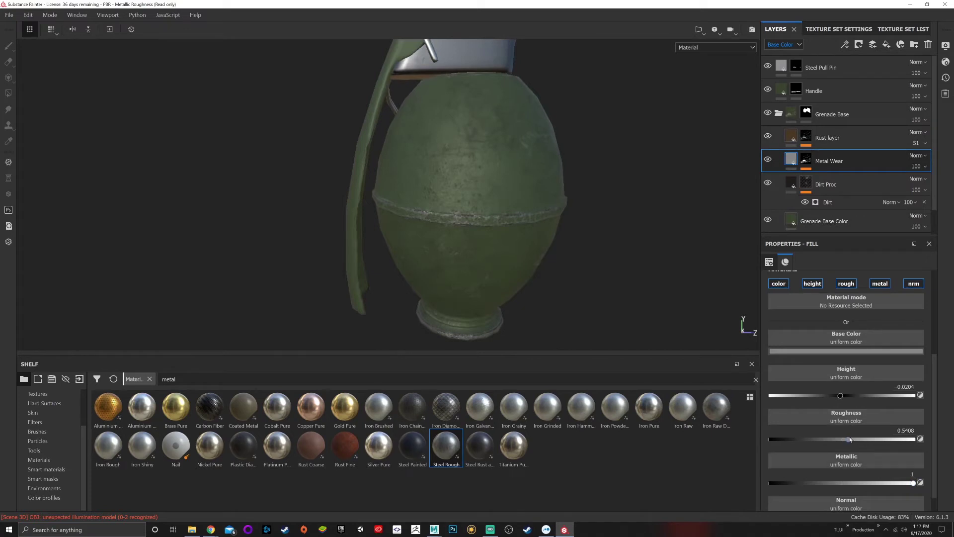
pyautogui.moveTo(847, 439)
pyautogui.mouseDown()
pyautogui.moveTo(771, 439)
pyautogui.moveTo(899, 439)
pyautogui.moveTo(823, 439)
pyautogui.mouseUp()
pyautogui.keyDown('alt'); pyautogui.moveTo(557, 237); pyautogui.dragTo(473, 180); pyautogui.keyUp('alt')
pyautogui.keyDown('alt'); pyautogui.moveTo(473, 181); pyautogui.dragTo(530, 206, button='right'); pyautogui.keyUp('alt')
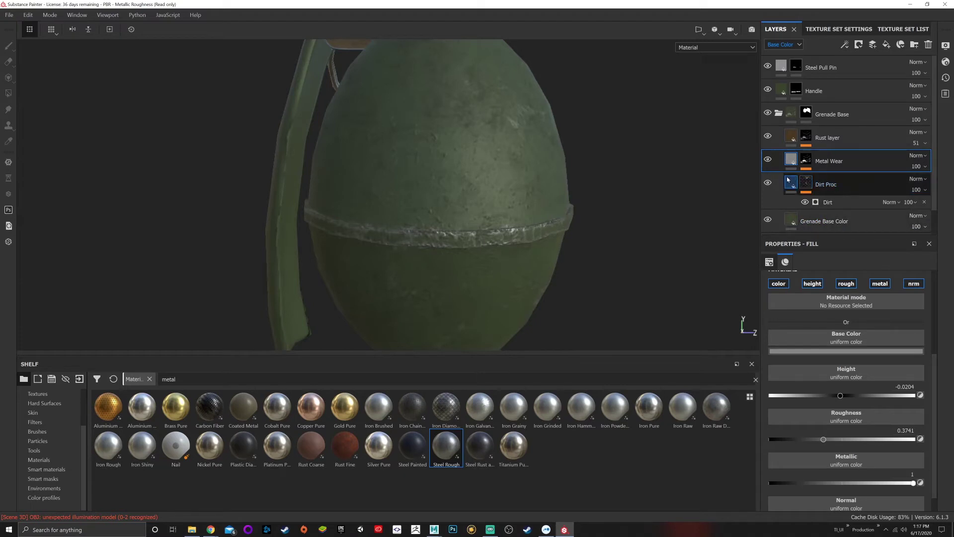
# - Set the Height of the Rust layer's fill to about 0.04
pyautogui.click(788, 143)
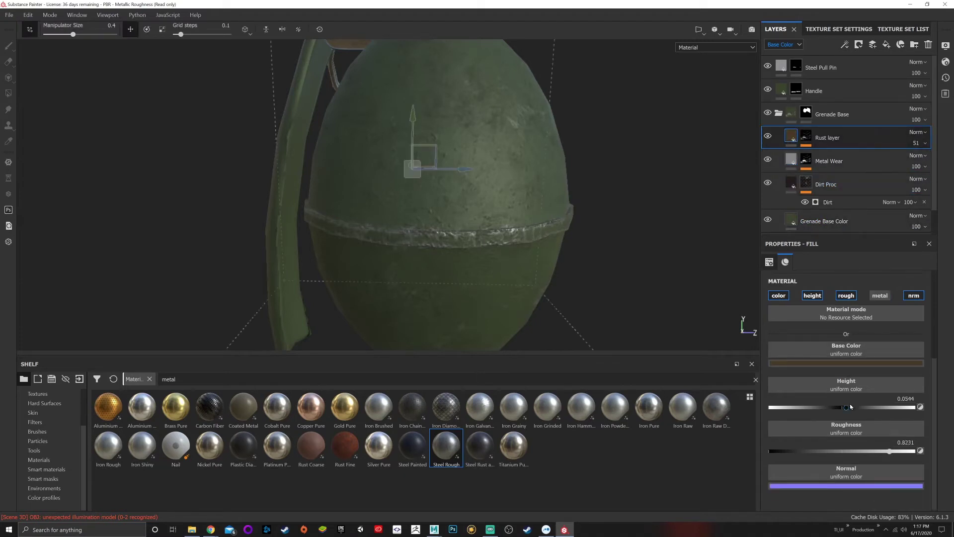
pyautogui.moveTo(847, 408); pyautogui.dragTo(844, 408)
pyautogui.scroll(-3, 554, 194)
pyautogui.keyDown('alt'); pyautogui.moveTo(553, 193); pyautogui.dragTo(590, 202); pyautogui.keyUp('alt')
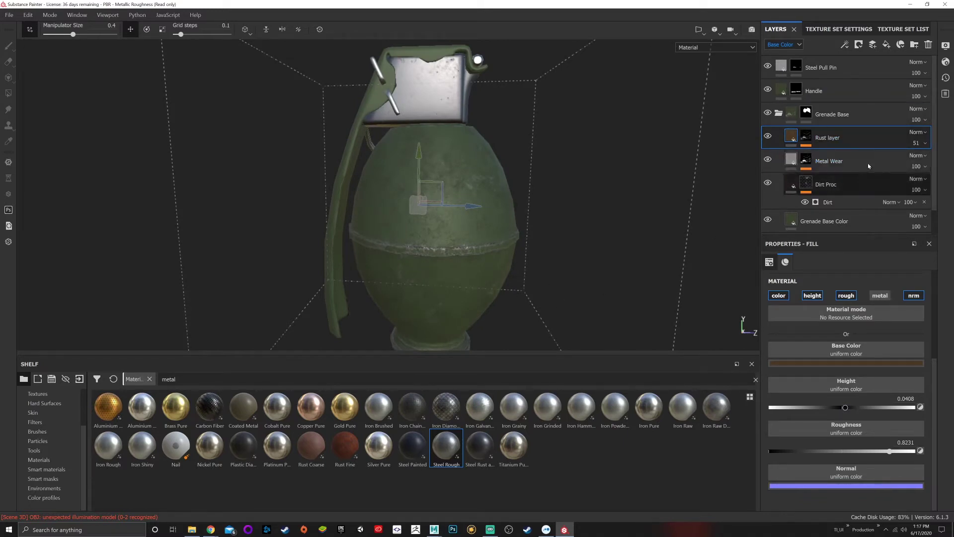
# - Add a fill layer above the Rust layer with only the height channel enabled, and set its Height to about -0.24
pyautogui.click(887, 45)
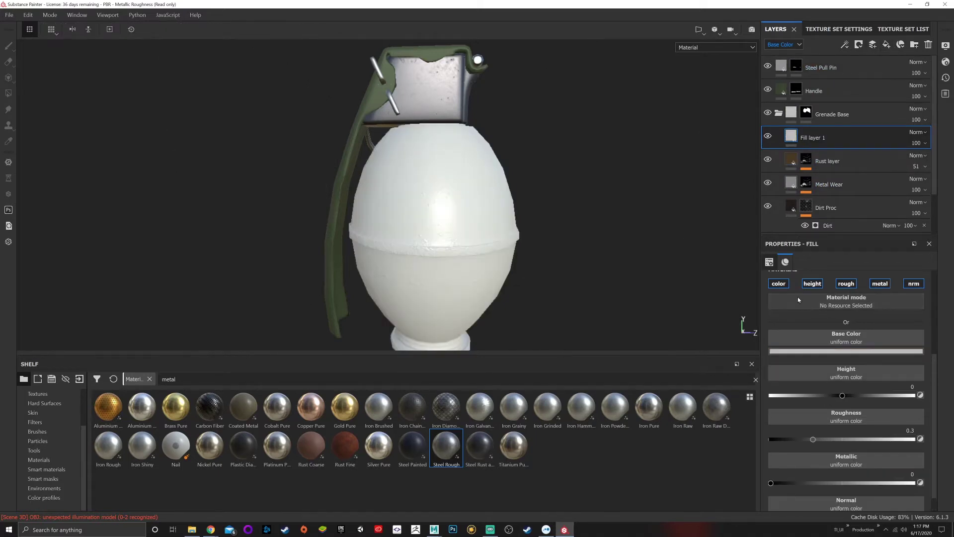
pyautogui.click(779, 284)
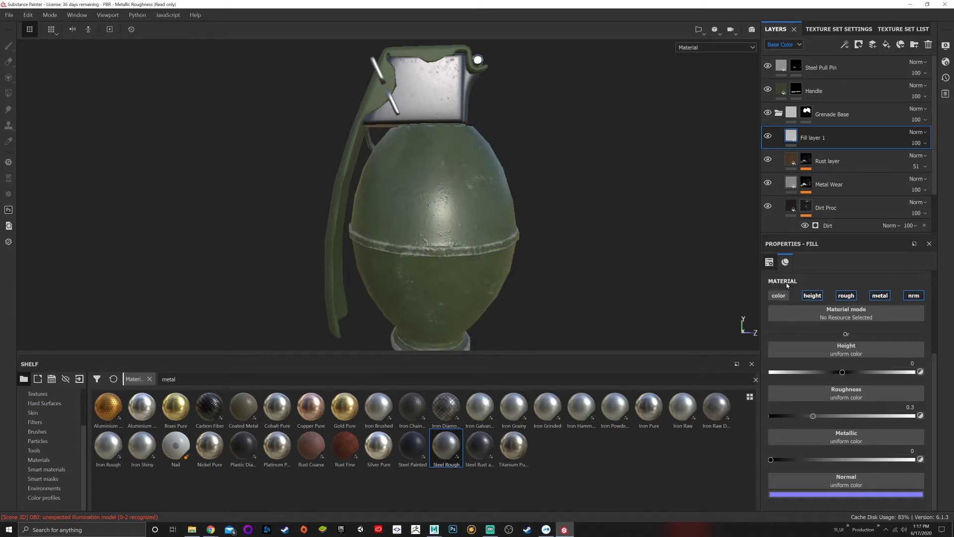
pyautogui.click(845, 296)
pyautogui.click(880, 296)
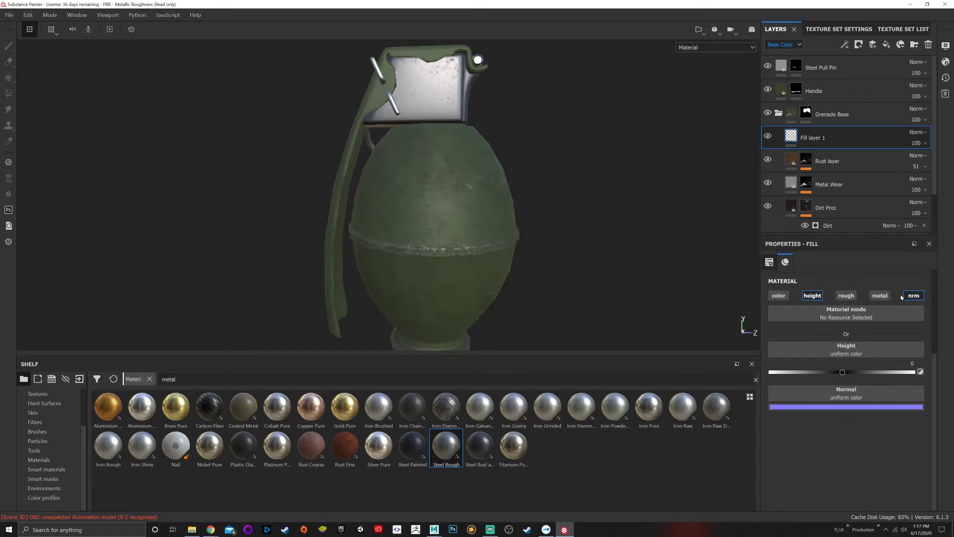
pyautogui.click(913, 295)
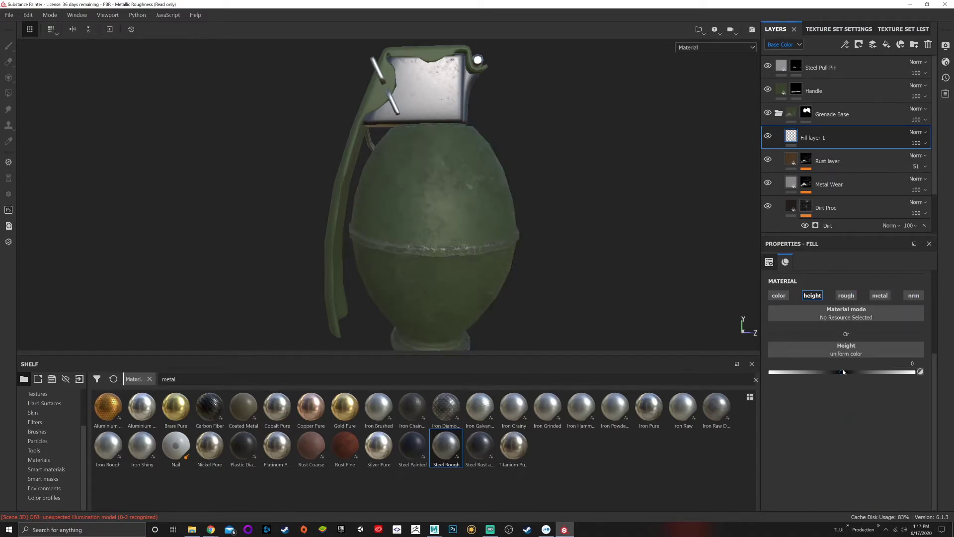
pyautogui.moveTo(843, 372); pyautogui.dragTo(826, 374)
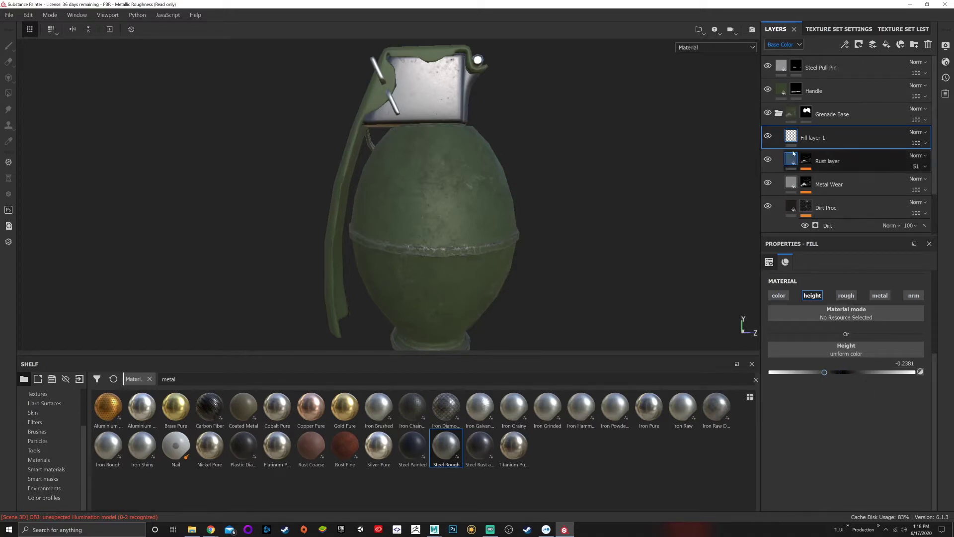
# - Rename the height-only fill layer as Scratches Proc
pyautogui.rightClick(792, 135)
pyautogui.click(817, 131)
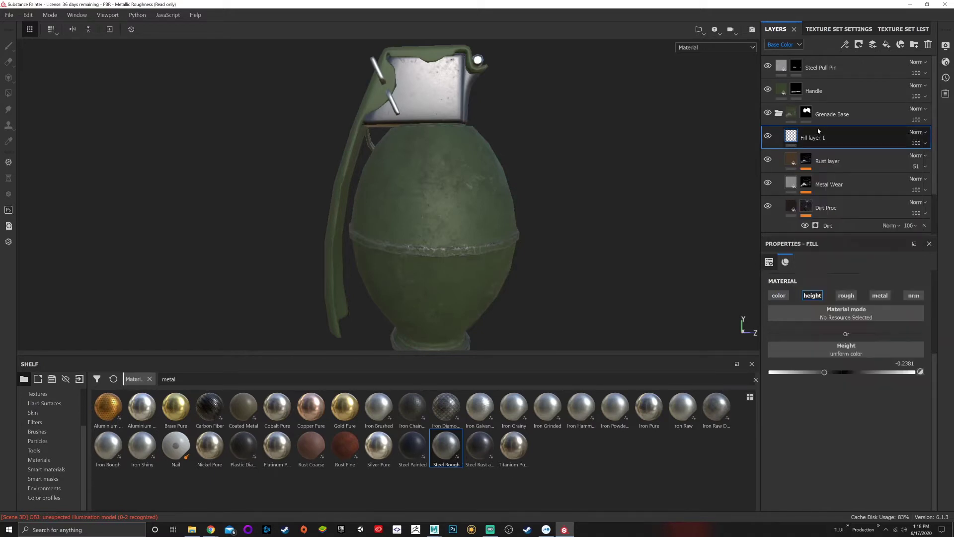
pyautogui.doubleClick(819, 139)
pyautogui.write('Scratches Proc')
pyautogui.press('Return')
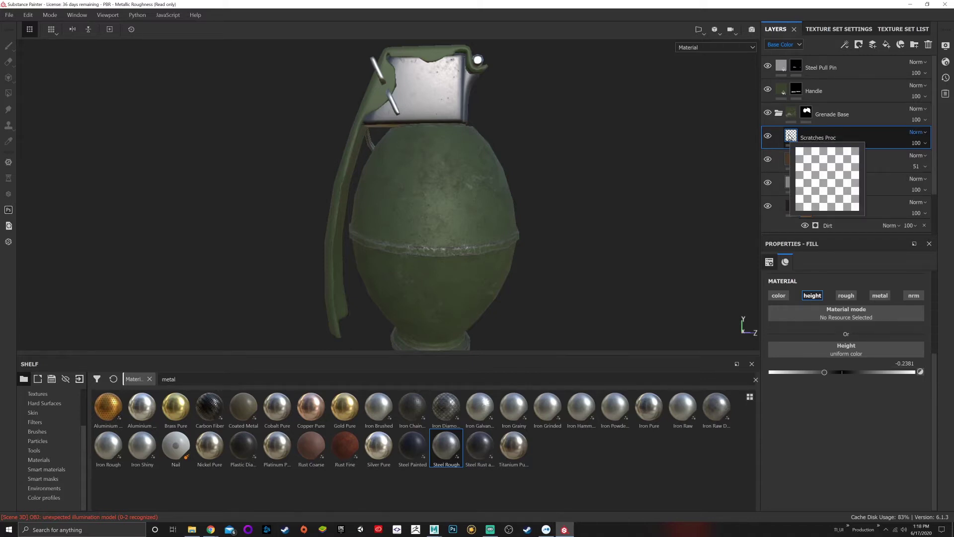
# - Add a black mask to the Scratches Proc layer and give it a Mask Editor generator
pyautogui.rightClick(789, 135)
pyautogui.click(822, 151)
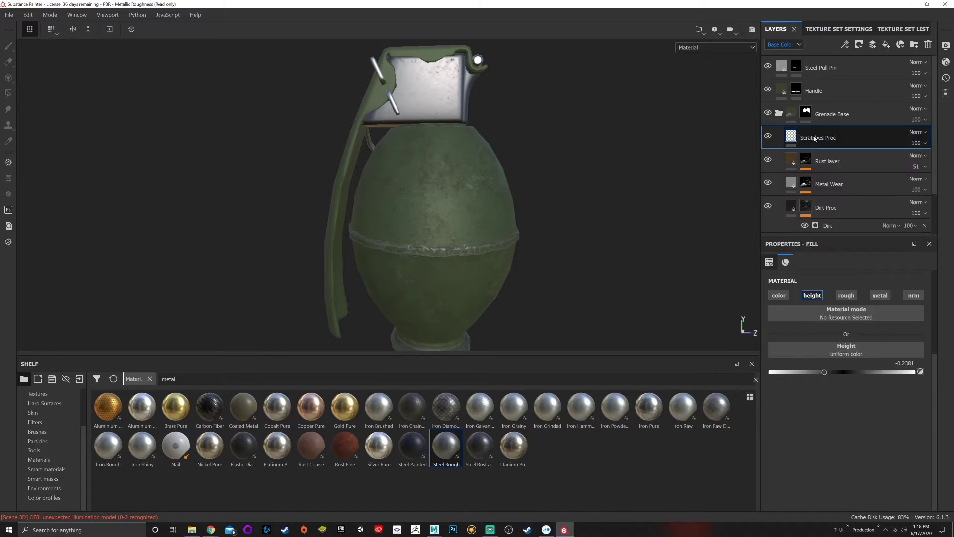
pyautogui.click(806, 137)
pyautogui.rightClick(806, 136)
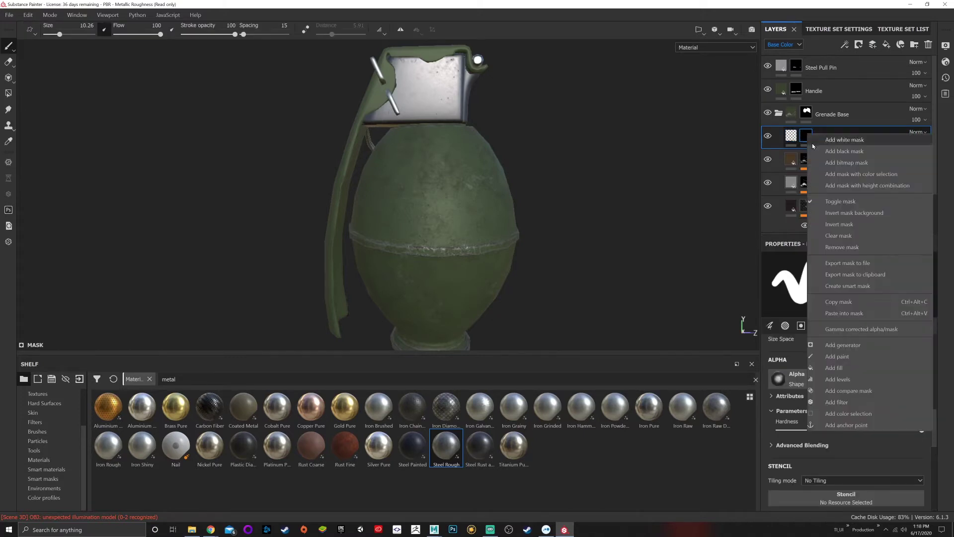
pyautogui.click(847, 347)
pyautogui.click(843, 285)
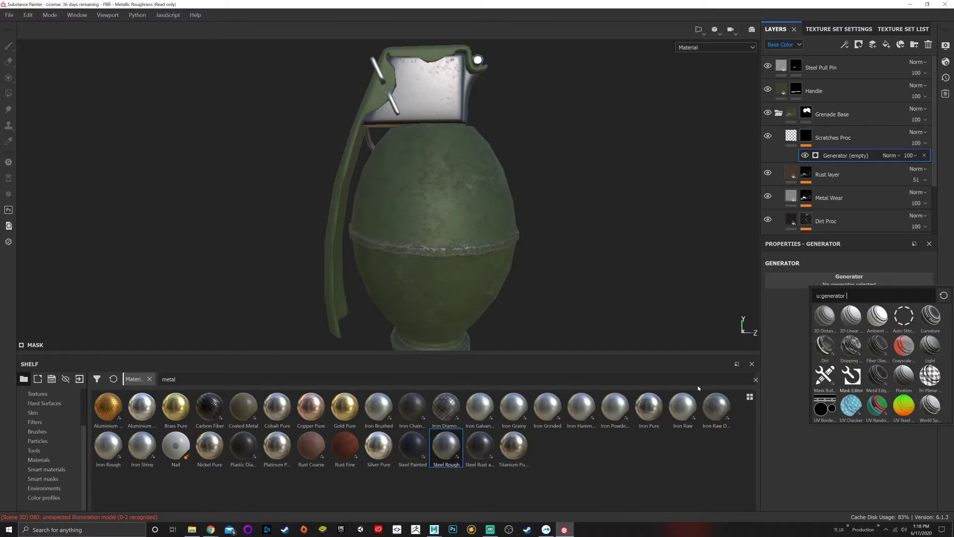
pyautogui.click(851, 377)
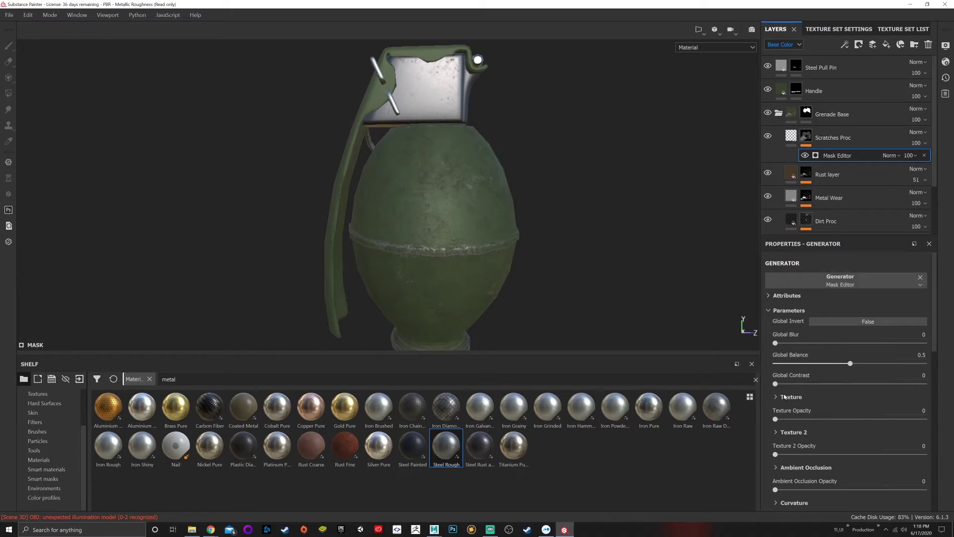
# - Set the Mask Editor generator's Texture Opacity to 1
pyautogui.moveTo(776, 420); pyautogui.dragTo(933, 422)
pyautogui.scroll(-2, 825, 420)
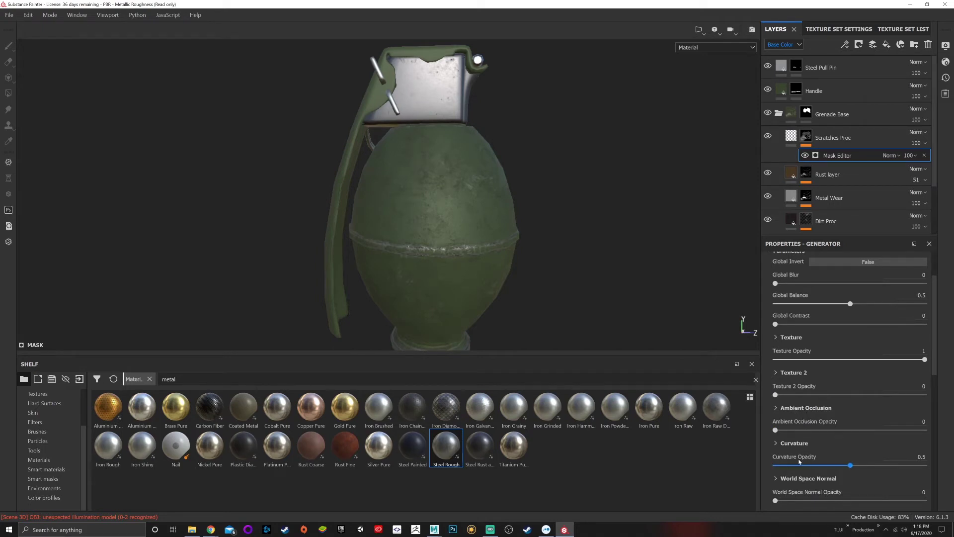
# - Look through the Mask Editor generator's parameters, including the Curvature settings, down to its image inputs
pyautogui.scroll(-1, 800, 461)
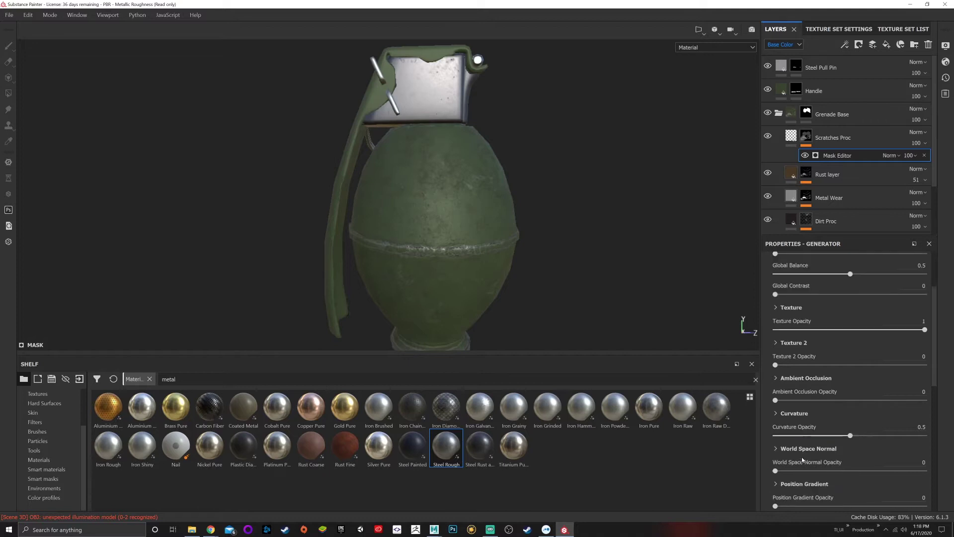
pyautogui.click(776, 414)
pyautogui.click(776, 414)
pyautogui.scroll(-3, 793, 381)
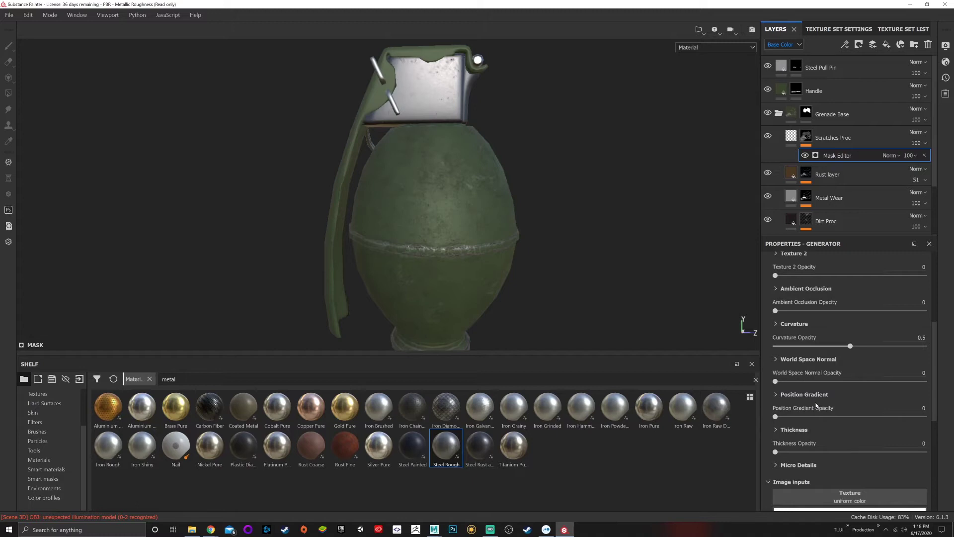
pyautogui.scroll(-3, 800, 437)
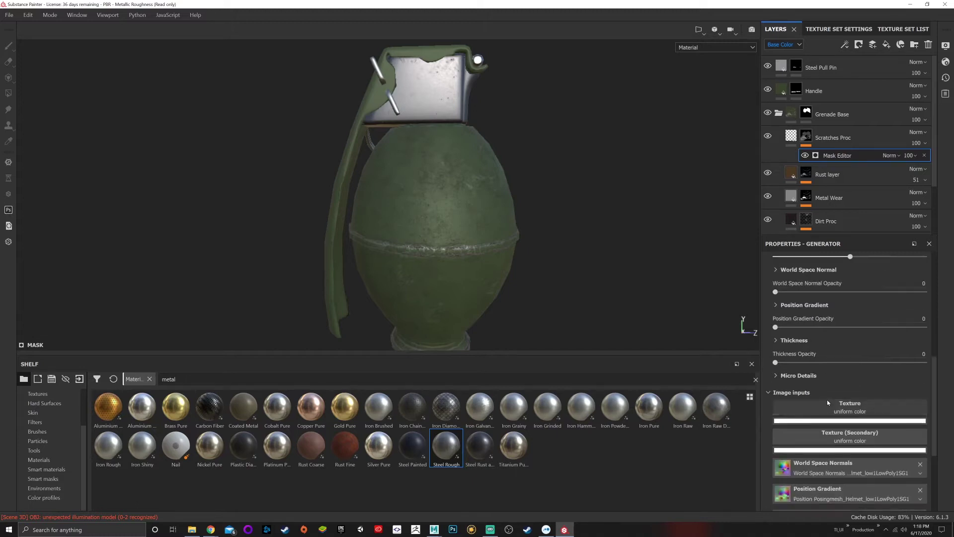
pyautogui.scroll(5, 775, 315)
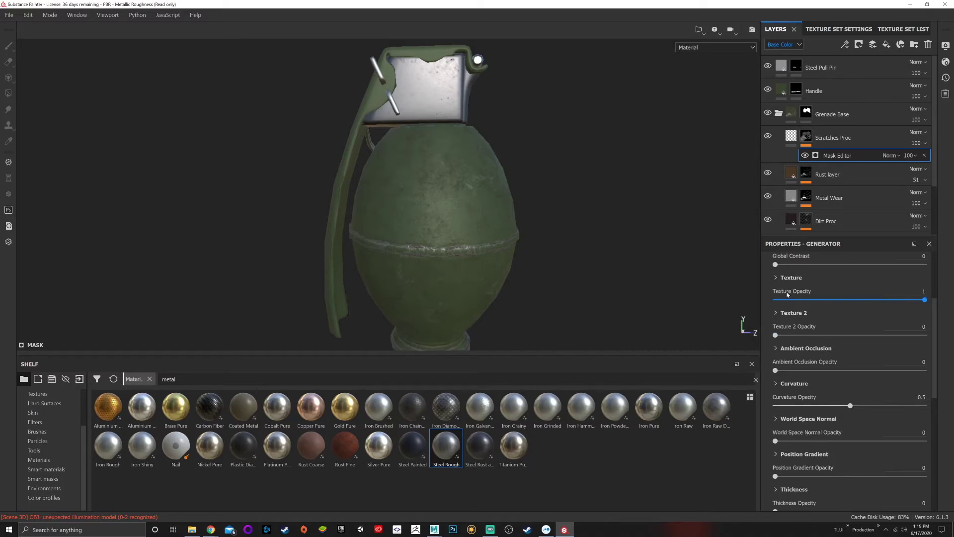
pyautogui.scroll(-4, 846, 324)
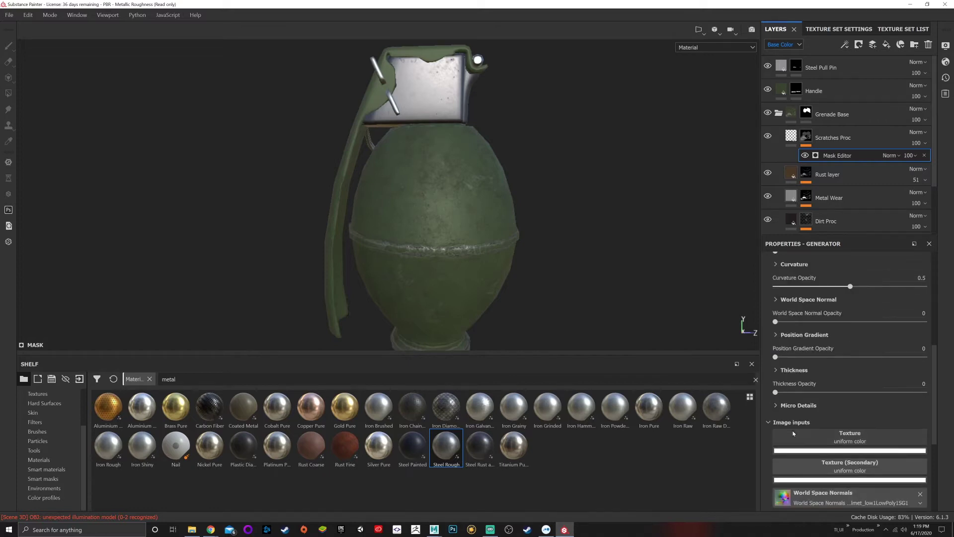
# - Search the generator's Texture image input for "scra" and assign Grunge Scratches Rough
pyautogui.click(857, 437)
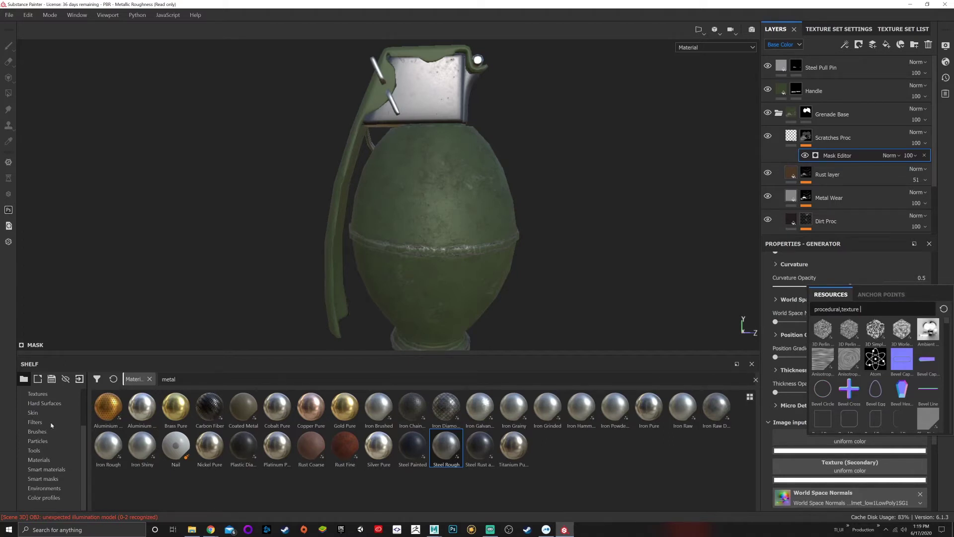
pyautogui.moveTo(83, 443); pyautogui.dragTo(83, 404)
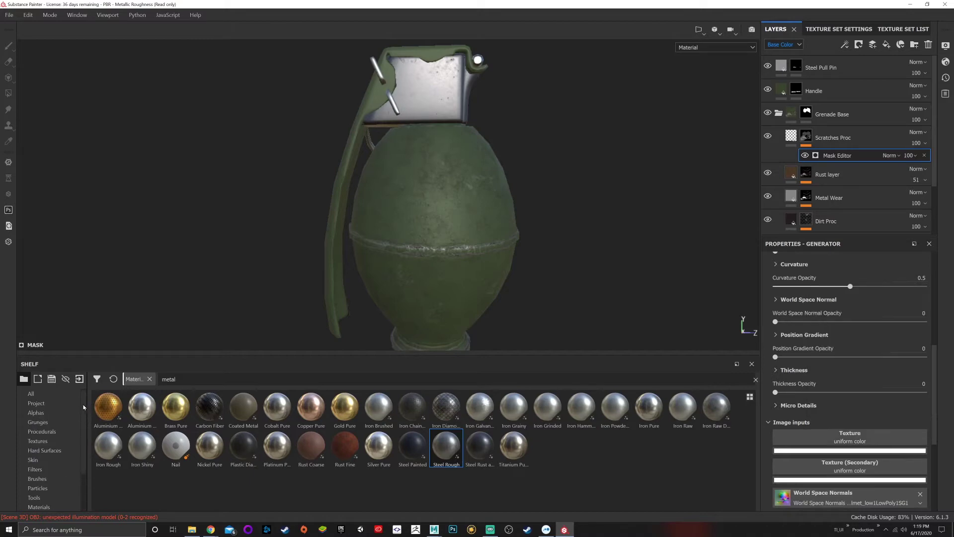
pyautogui.click(45, 422)
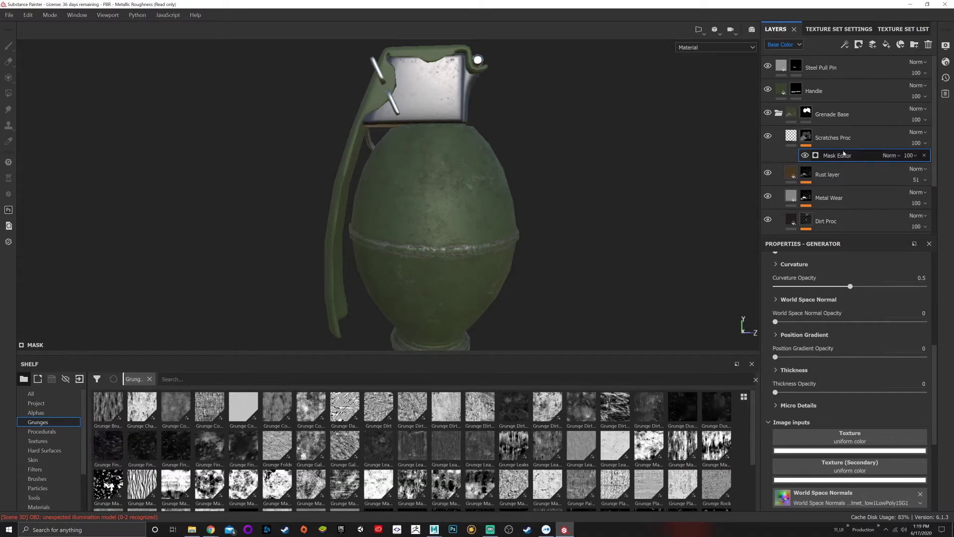
pyautogui.click(828, 437)
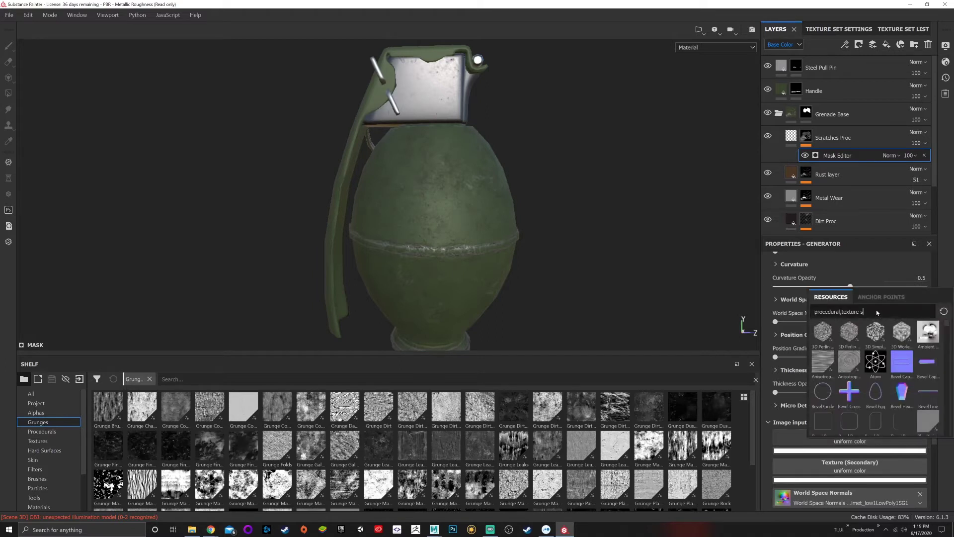
pyautogui.write('scra')
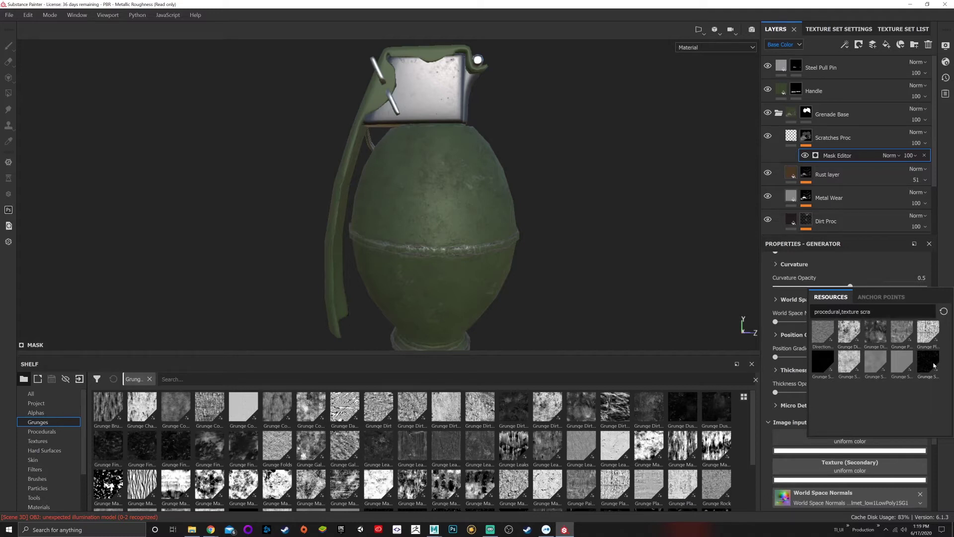
pyautogui.moveTo(933, 365)
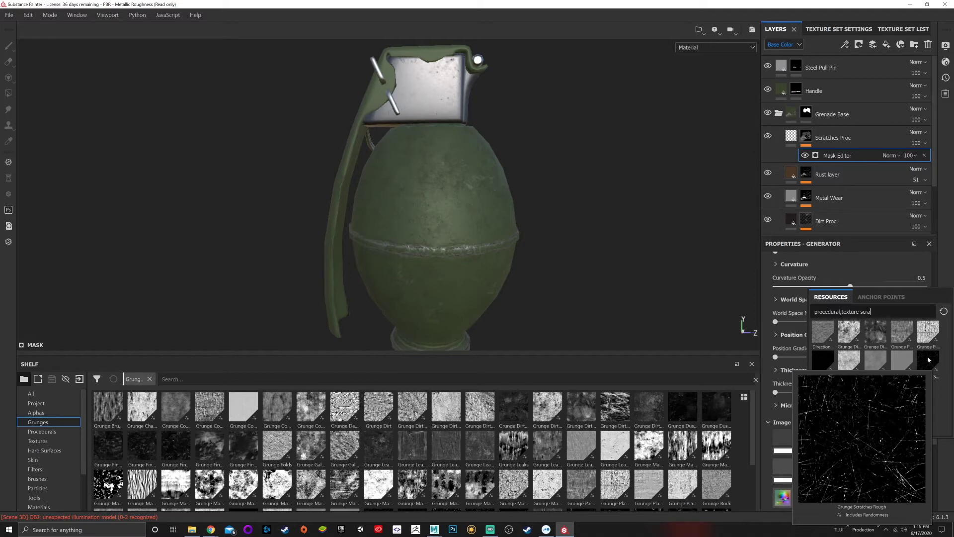
pyautogui.click(928, 360)
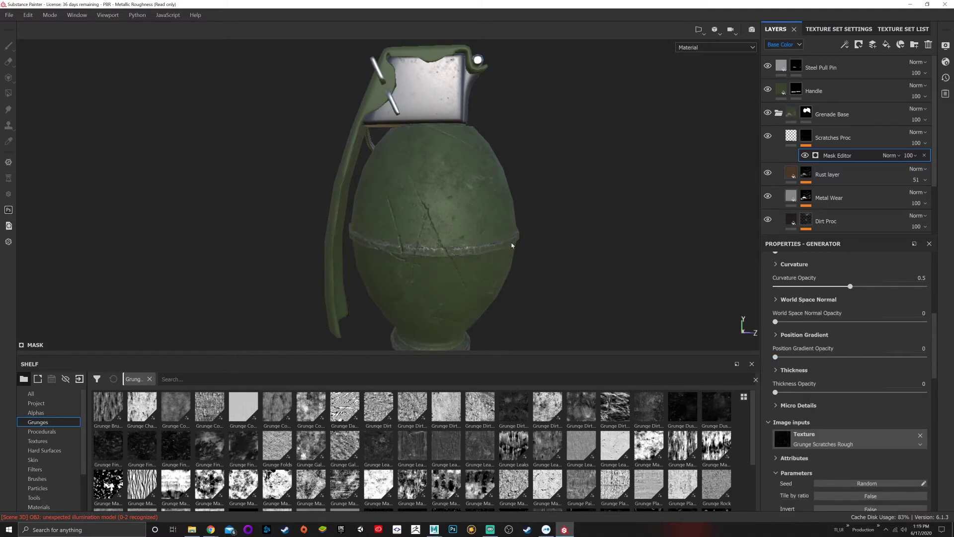
# - Set the Grunge Scratches Rough texture's Scratch Tiling to 5 and Scratch Width to 0.55
pyautogui.scroll(3, 510, 242)
pyautogui.keyDown('alt'); pyautogui.moveTo(509, 228); pyautogui.dragTo(554, 228); pyautogui.keyUp('alt')
pyautogui.scroll(-3, 857, 419)
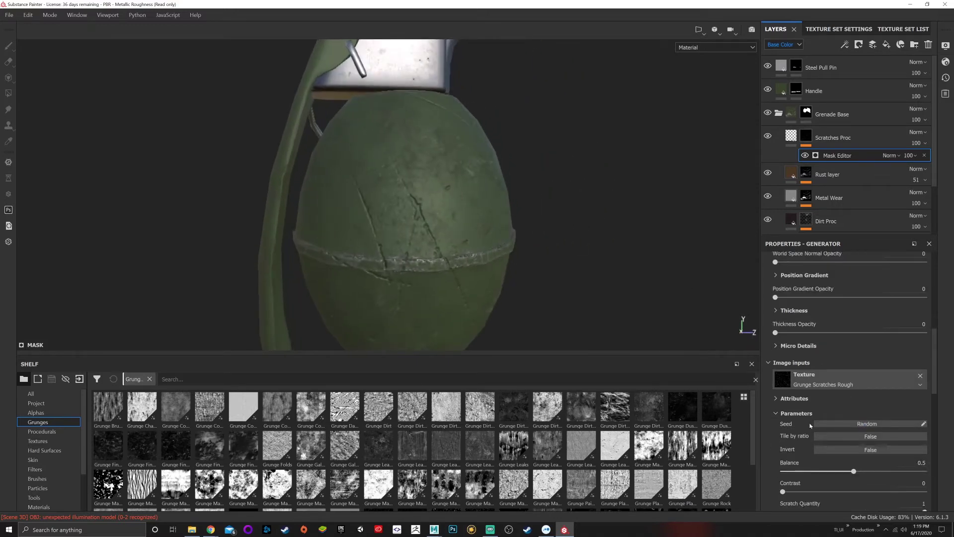
pyautogui.scroll(-1, 808, 424)
pyautogui.scroll(1, 516, 271)
pyautogui.scroll(-2, 497, 264)
pyautogui.scroll(-2, 826, 390)
pyautogui.scroll(-1, 827, 388)
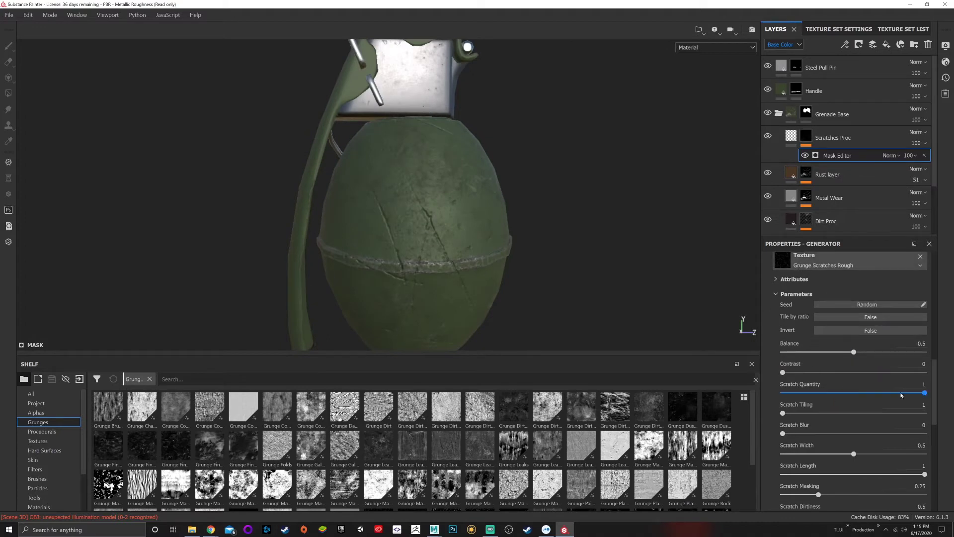
pyautogui.moveTo(787, 411); pyautogui.dragTo(886, 411)
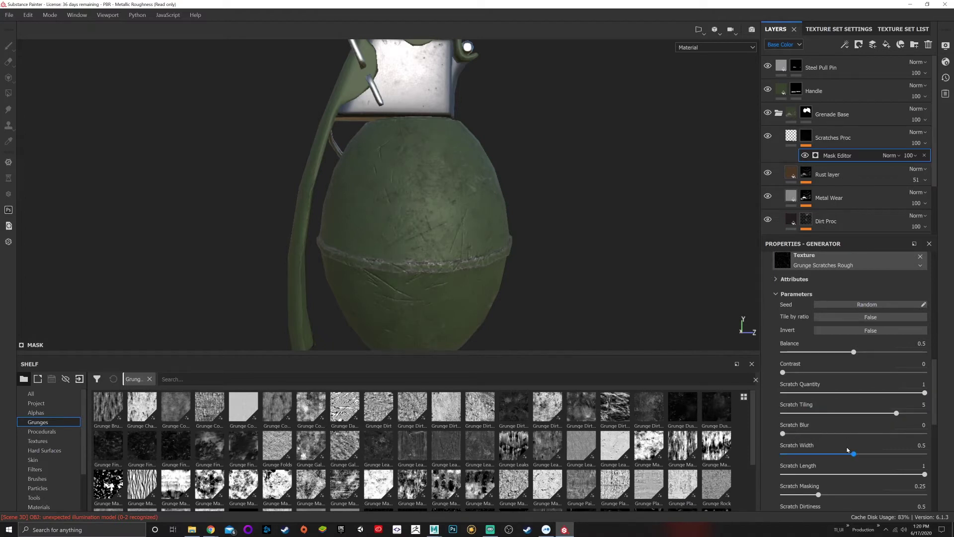
pyautogui.moveTo(847, 451)
pyautogui.mouseDown()
pyautogui.moveTo(909, 455)
pyautogui.moveTo(862, 459)
pyautogui.mouseUp()
# - Adjust the Dust Intensity of the Grunge Scratches Rough texture
pyautogui.scroll(-1, 823, 478)
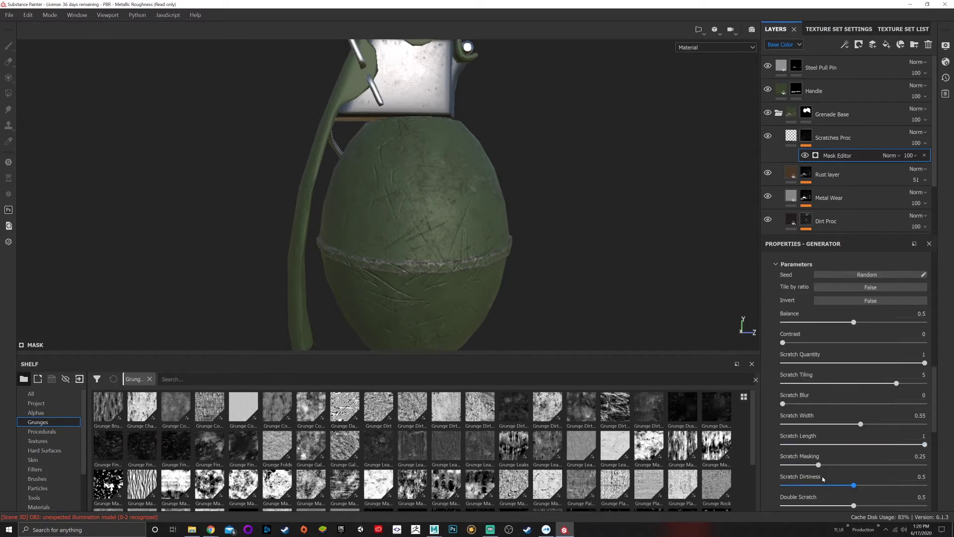
pyautogui.scroll(-3, 857, 487)
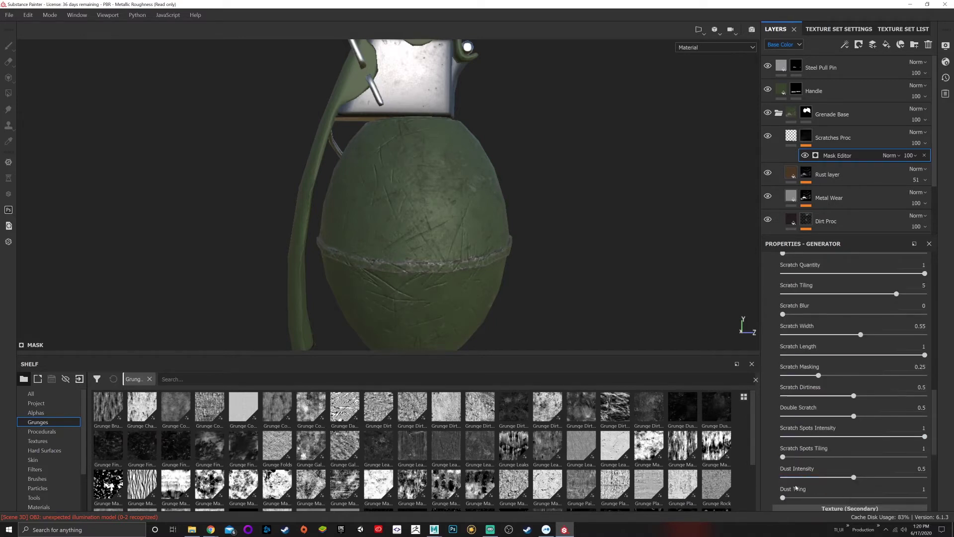
pyautogui.moveTo(847, 478); pyautogui.dragTo(819, 474)
pyautogui.moveTo(906, 470); pyautogui.dragTo(890, 471)
# - Turn on Triplanar for the Mask Editor generator's Texture and set its Scale to 0.99
pyautogui.scroll(1, 858, 385)
pyautogui.scroll(10, 858, 385)
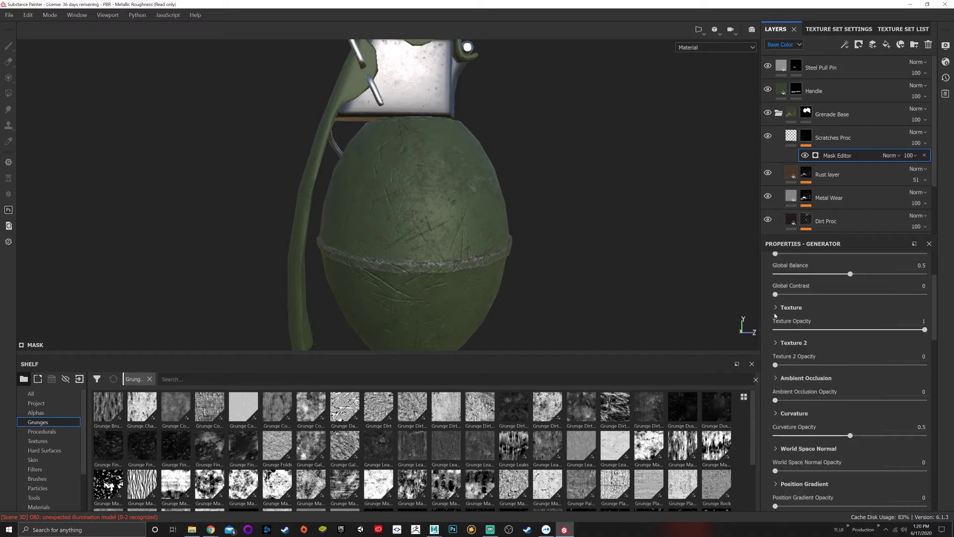
pyautogui.click(775, 308)
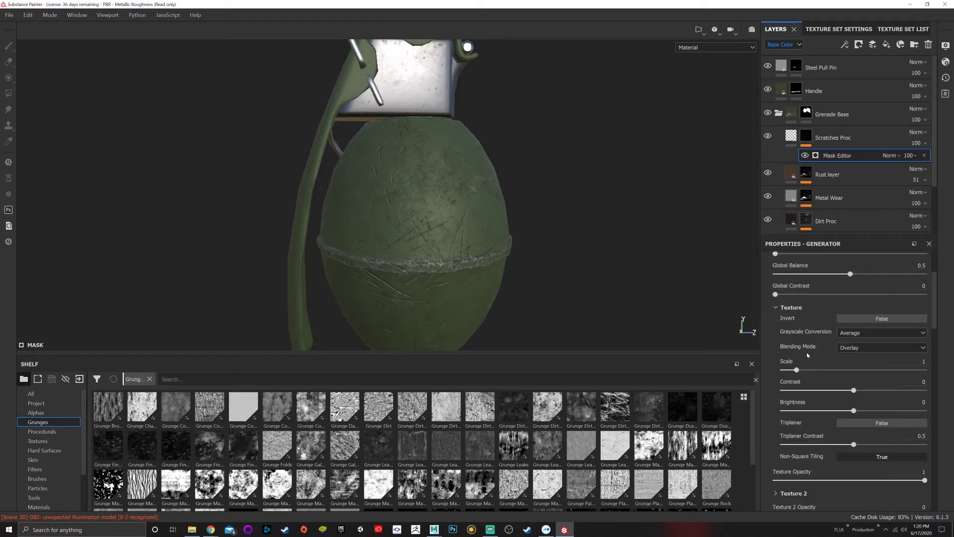
pyautogui.moveTo(797, 369); pyautogui.dragTo(813, 370)
pyautogui.click(871, 425)
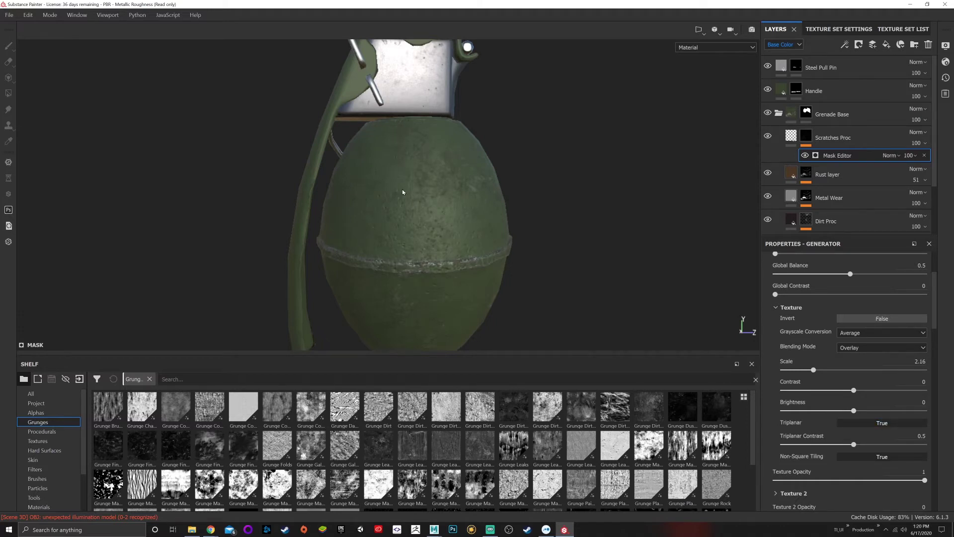
pyautogui.click(883, 423)
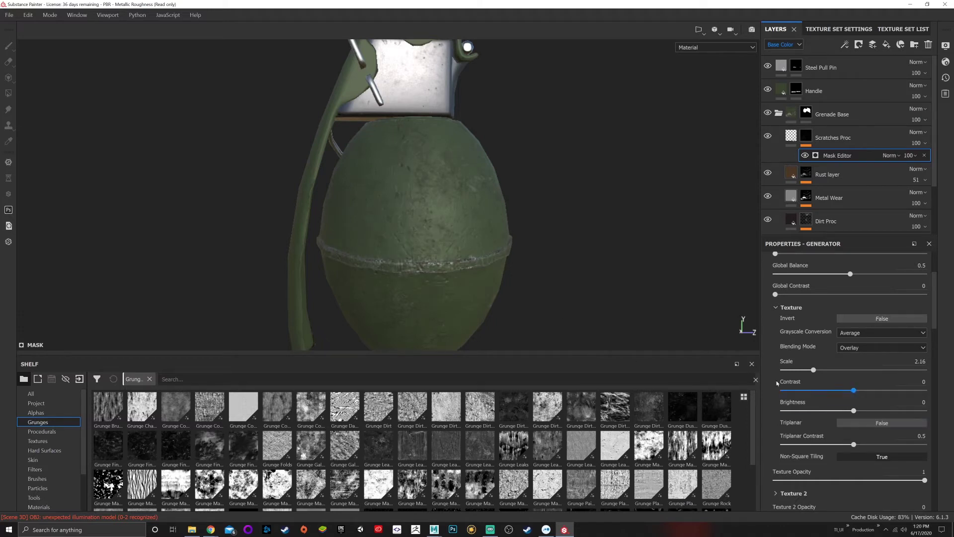
pyautogui.click(874, 422)
pyautogui.moveTo(816, 372); pyautogui.dragTo(814, 370)
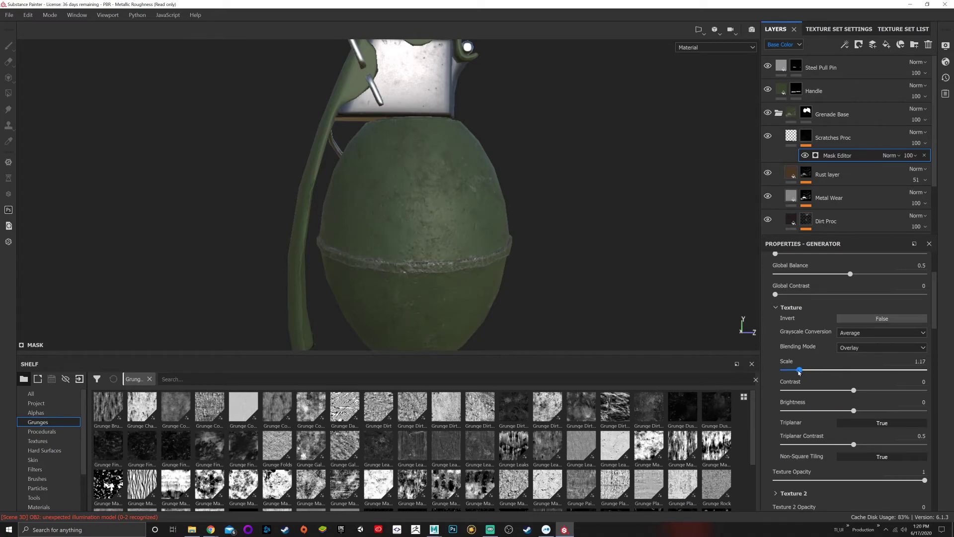
pyautogui.moveTo(796, 372); pyautogui.dragTo(796, 372)
# - Examine the procedural scratches on the grenade body from several angles, with the Scratches Proc layer selected
pyautogui.keyDown('alt'); pyautogui.moveTo(593, 281); pyautogui.dragTo(560, 287); pyautogui.keyUp('alt')
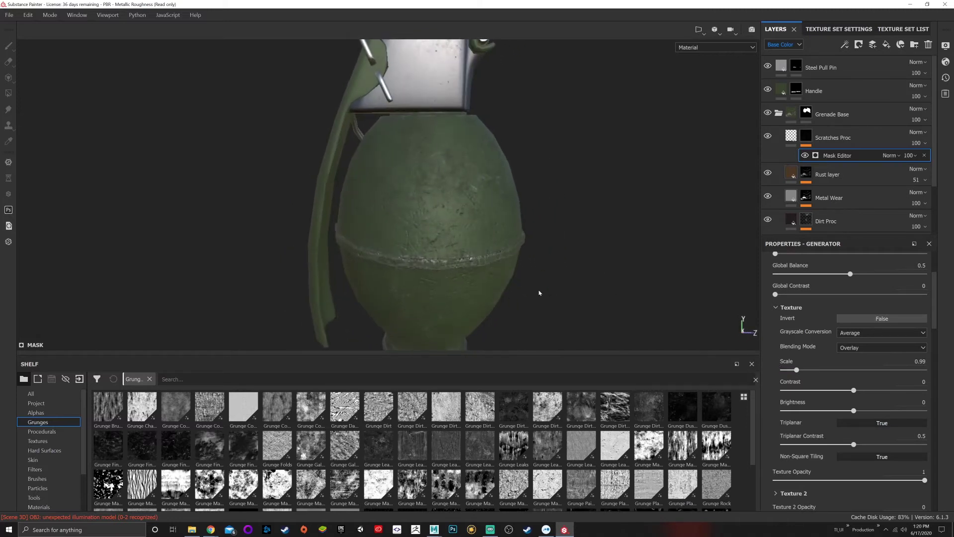
pyautogui.scroll(-3, 490, 267)
pyautogui.scroll(4, 497, 259)
pyautogui.keyDown('alt'); pyautogui.moveTo(526, 239); pyautogui.dragTo(571, 237); pyautogui.keyUp('alt')
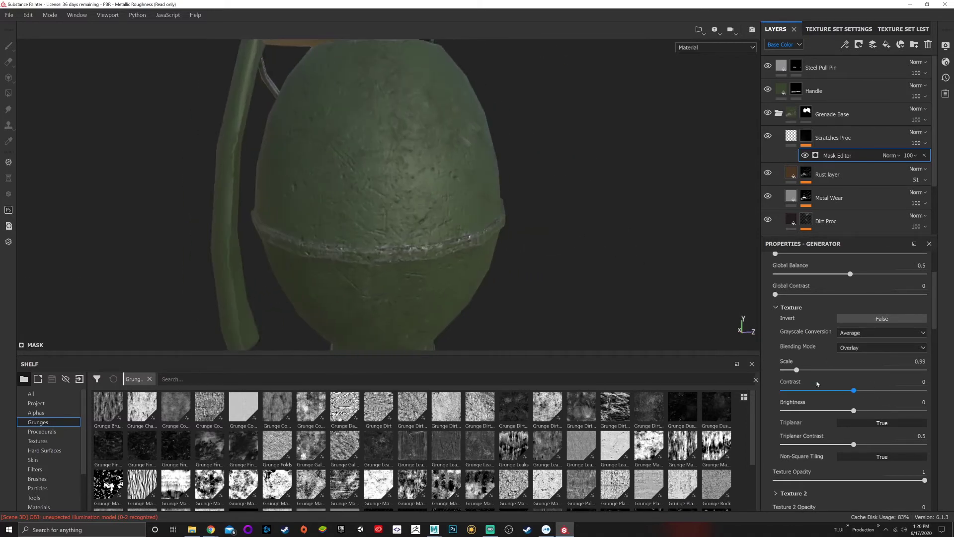
pyautogui.click(827, 137)
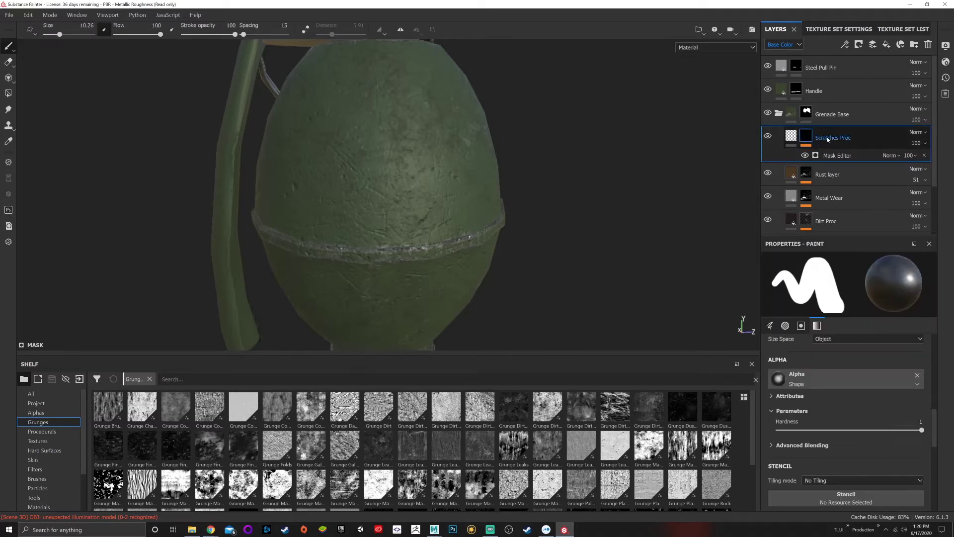
pyautogui.keyDown('alt'); pyautogui.moveTo(387, 209); pyautogui.dragTo(497, 213, button='right'); pyautogui.keyUp('alt')
pyautogui.keyDown('alt'); pyautogui.moveTo(497, 214); pyautogui.dragTo(417, 224); pyautogui.keyUp('alt')
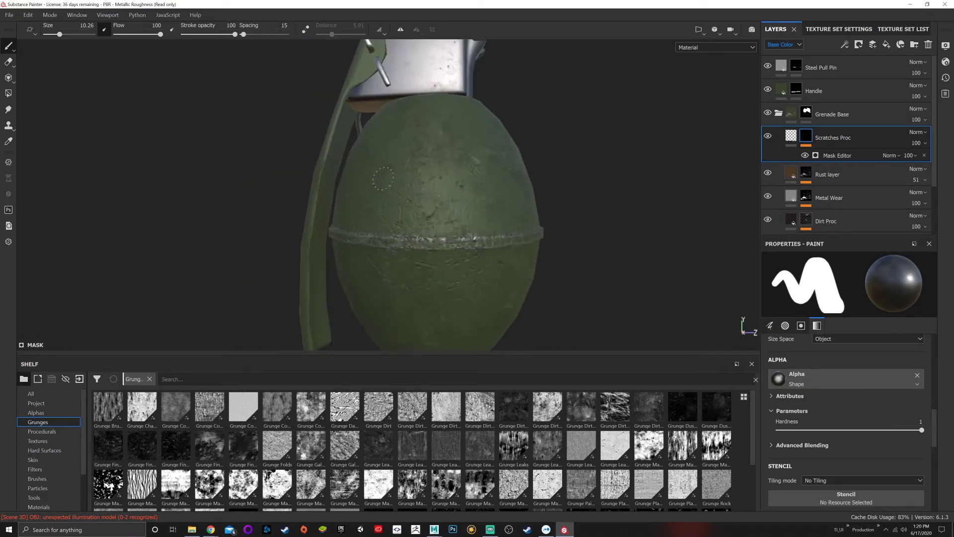
pyautogui.keyDown('alt'); pyautogui.moveTo(409, 229); pyautogui.dragTo(527, 201); pyautogui.keyUp('alt')
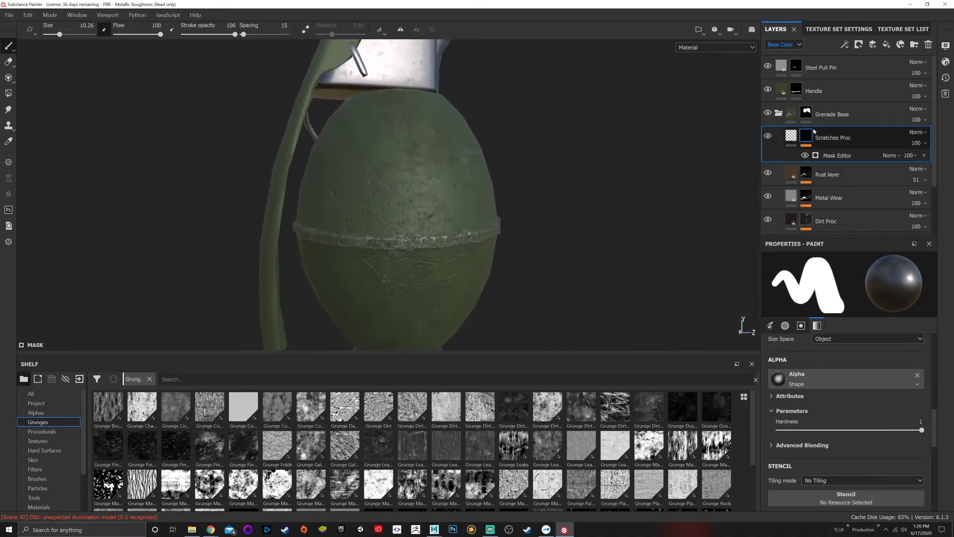
# - Add a folder above the Scratches Proc layer and name it Scratch Mask Folder
pyautogui.click(914, 44)
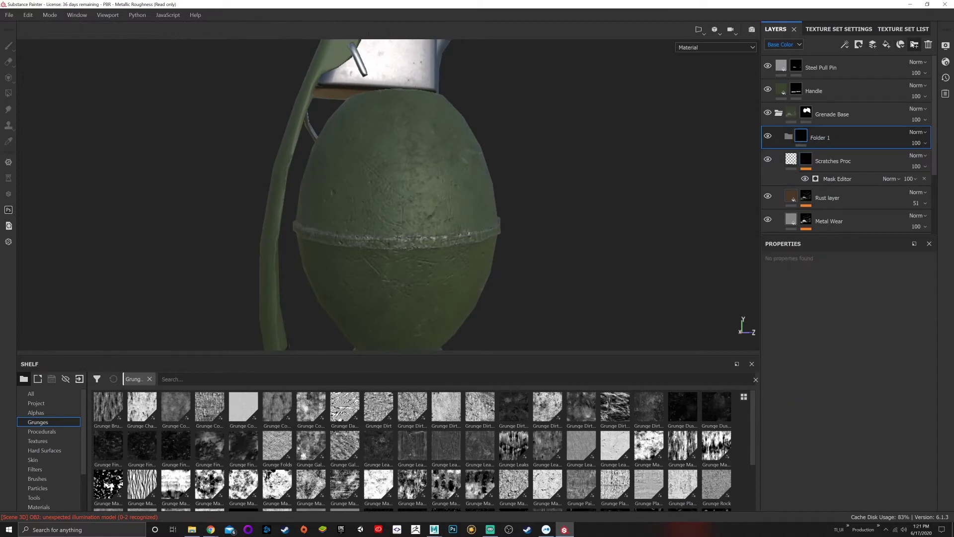
pyautogui.doubleClick(827, 138)
pyautogui.write('Scratch Mask')
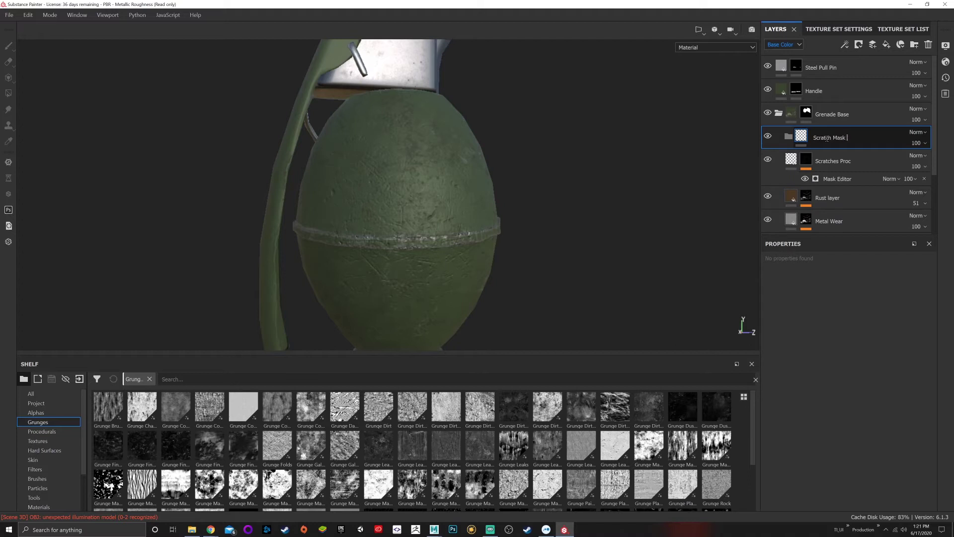
pyautogui.write(' Folder')
pyautogui.press('Return')
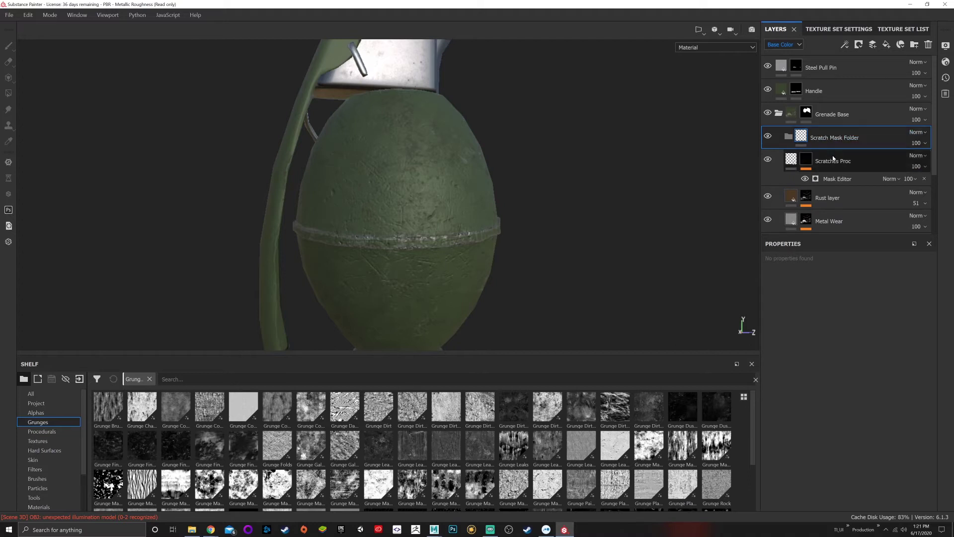
# - Move the Scratches Proc layer into the Scratch Mask Folder and add a white mask to the folder
pyautogui.moveTo(832, 158); pyautogui.dragTo(829, 139)
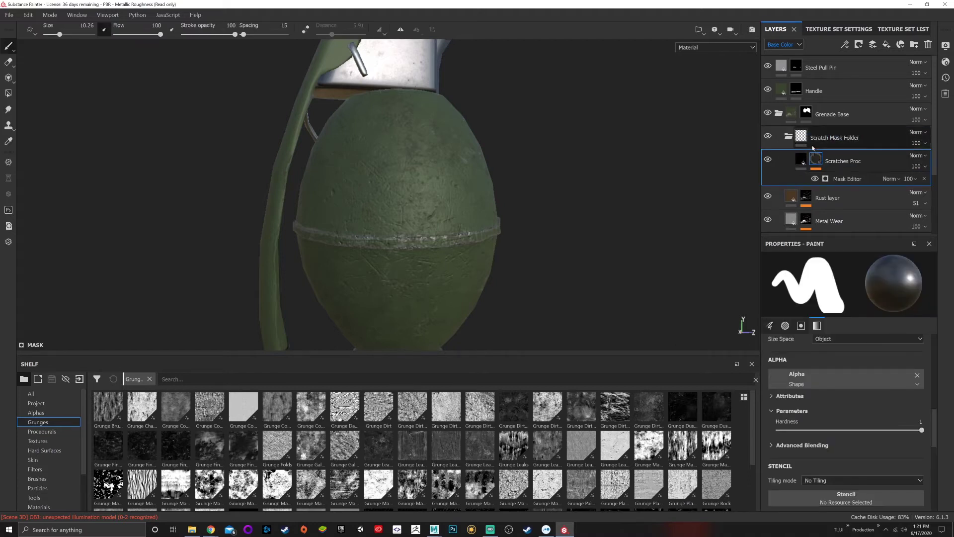
pyautogui.click(820, 142)
pyautogui.rightClick(803, 134)
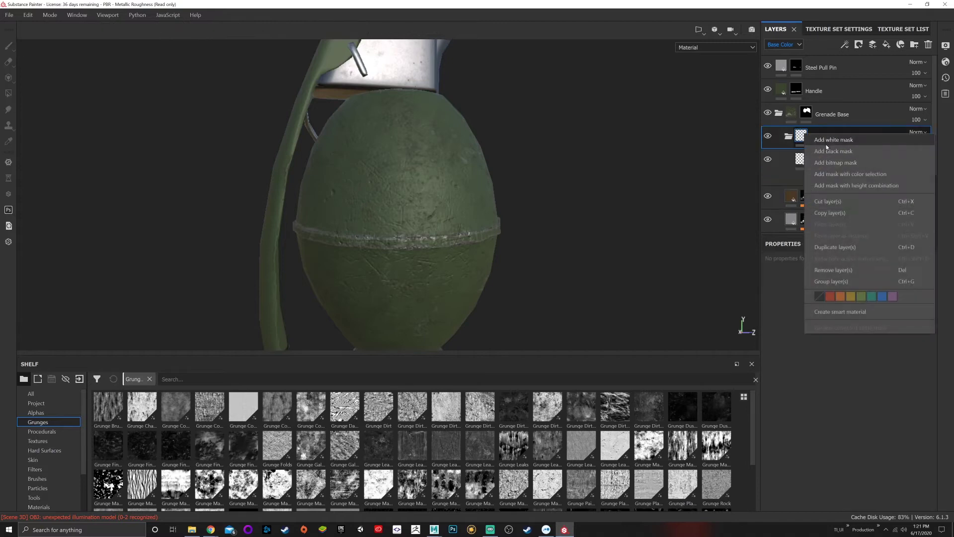
pyautogui.click(828, 141)
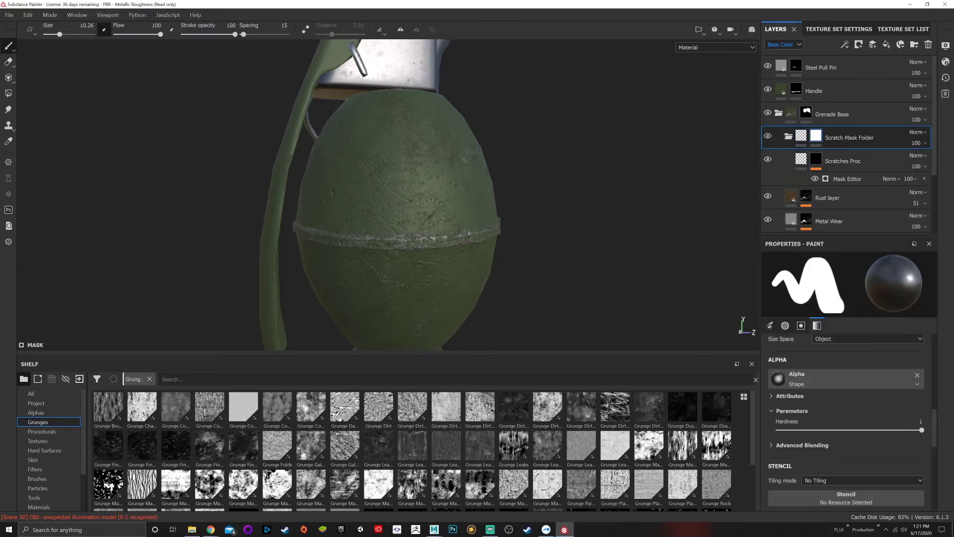
# - Load the Dirt Spots brush and select the Scratch Mask Folder's mask for painting
pyautogui.click(38, 478)
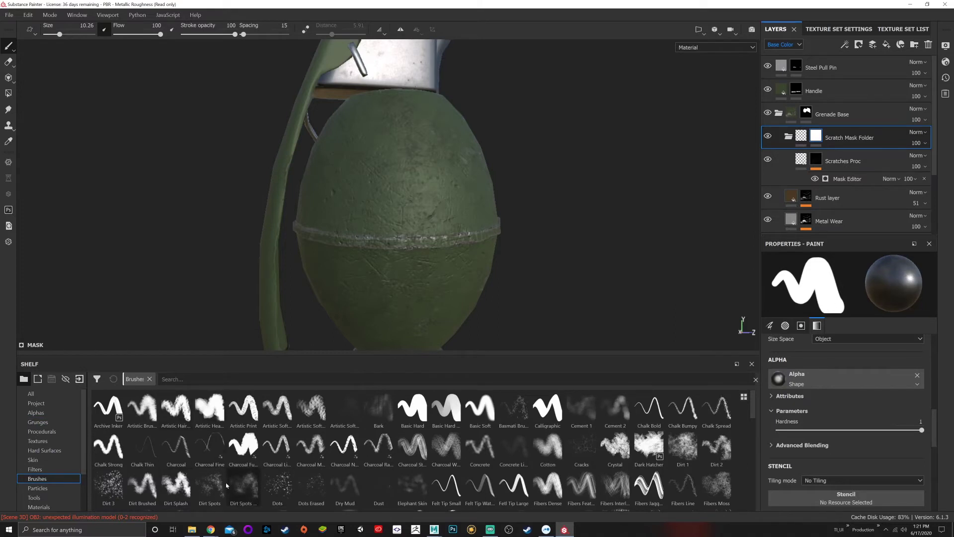
pyautogui.click(209, 484)
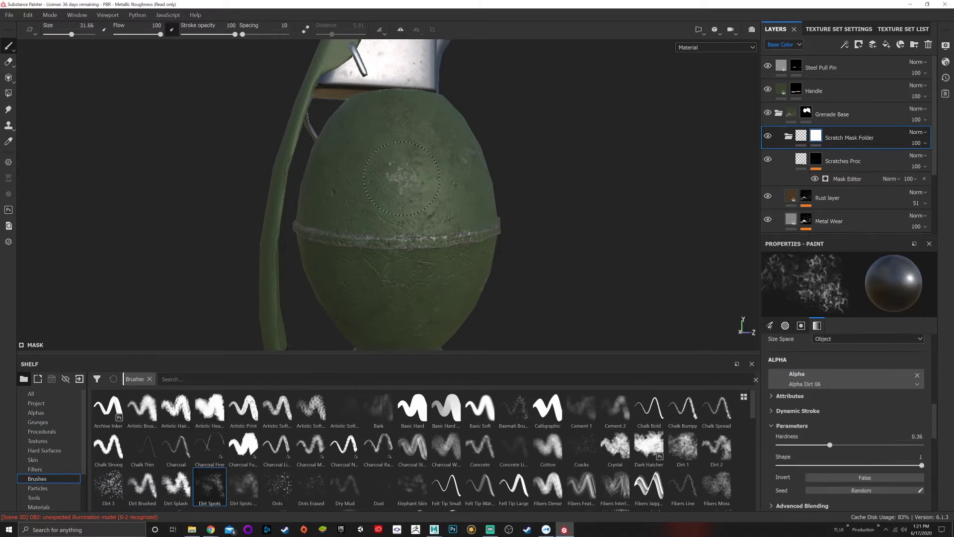
pyautogui.scroll(-5, 875, 410)
pyautogui.scroll(4, 875, 409)
pyautogui.scroll(-1, 875, 410)
pyautogui.scroll(3, 875, 409)
pyautogui.click(818, 138)
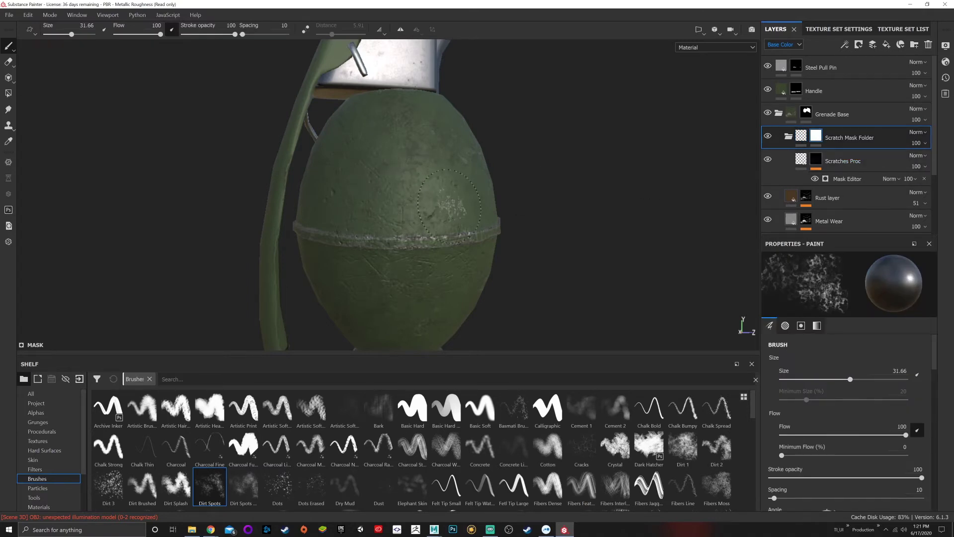
# - Collapse the Scratch Mask Folder in the layer stack and reselect its mask
pyautogui.click(789, 137)
pyautogui.click(788, 136)
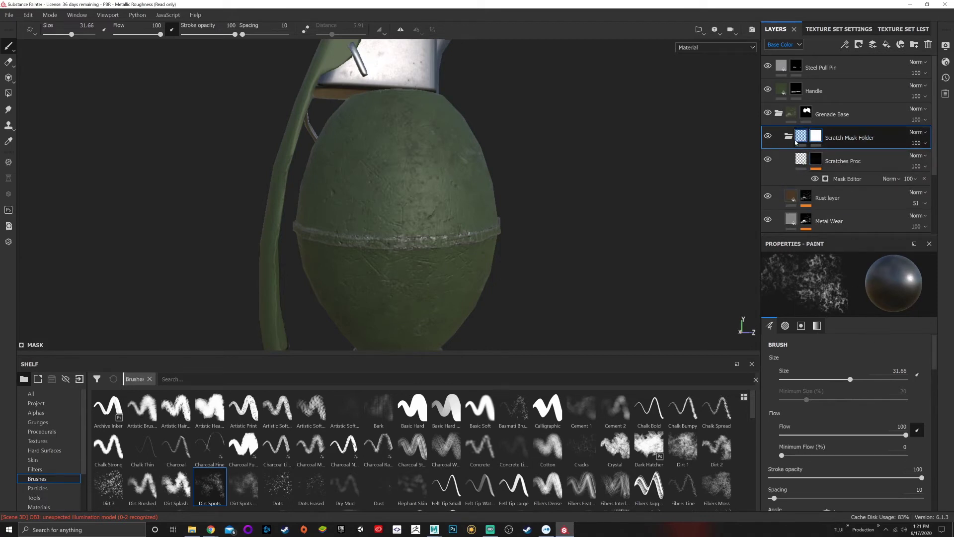
pyautogui.click(789, 137)
pyautogui.scroll(-8, 891, 438)
pyautogui.scroll(-6, 891, 438)
pyautogui.scroll(6, 851, 384)
pyautogui.scroll(10, 850, 381)
pyautogui.click(790, 160)
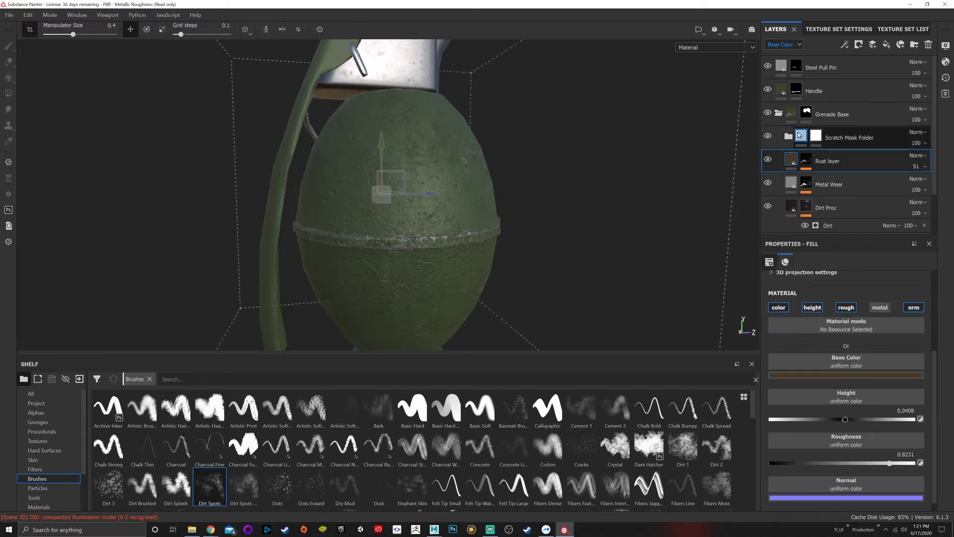
pyautogui.click(815, 137)
pyautogui.click(817, 138)
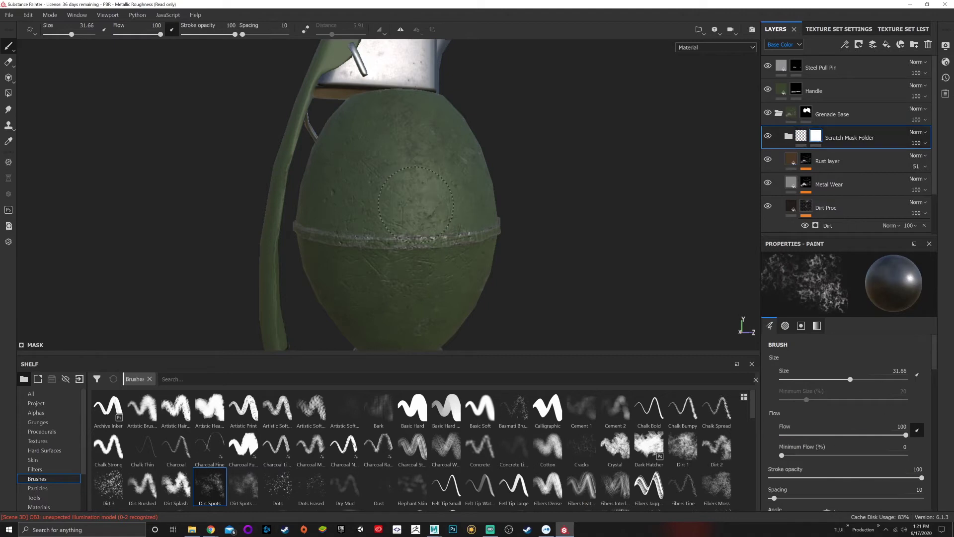
# - Load the Basic Hard brush and set its size to 28.09 for painting the folder mask
pyautogui.scroll(-3, 397, 211)
pyautogui.scroll(4, 423, 288)
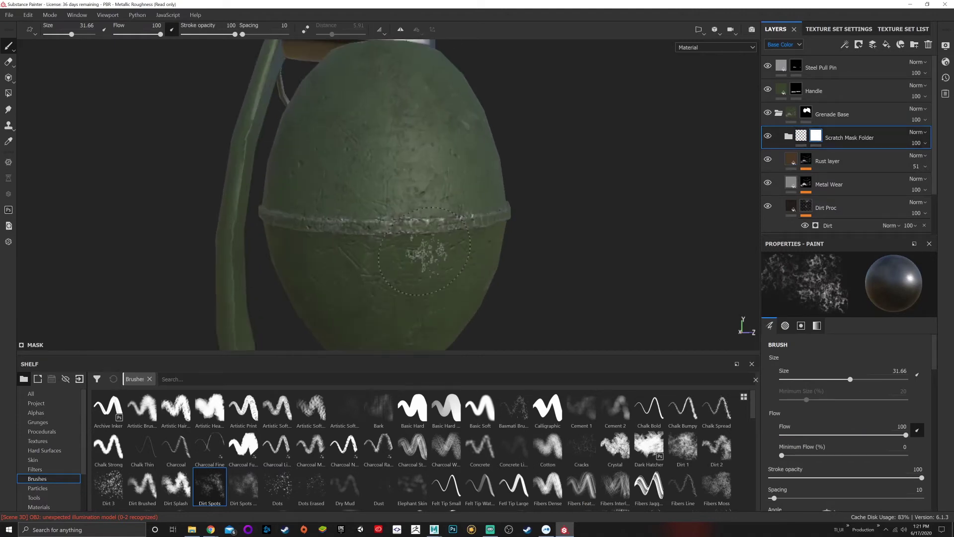
pyautogui.click(412, 414)
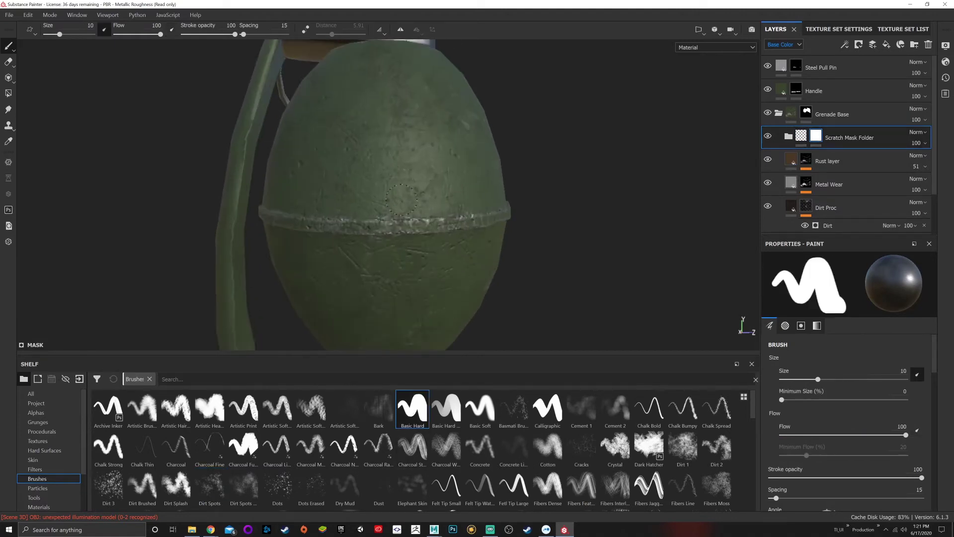
pyautogui.keyDown('ctrl'); pyautogui.moveTo(333, 168); pyautogui.dragTo(359, 163, button='right'); pyautogui.keyUp('ctrl')
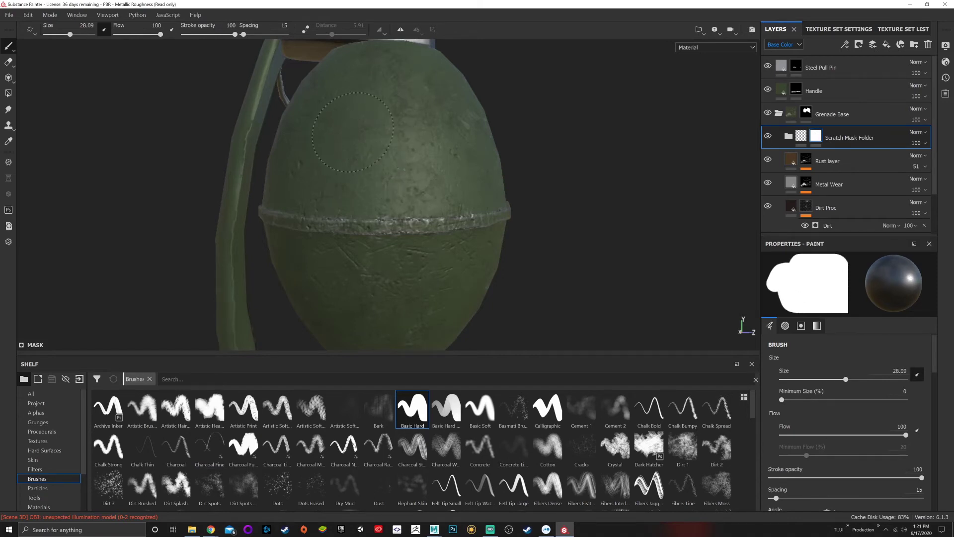
pyautogui.scroll(-2, 398, 154)
pyautogui.keyDown('alt'); pyautogui.moveTo(398, 154); pyautogui.dragTo(406, 201); pyautogui.keyUp('alt')
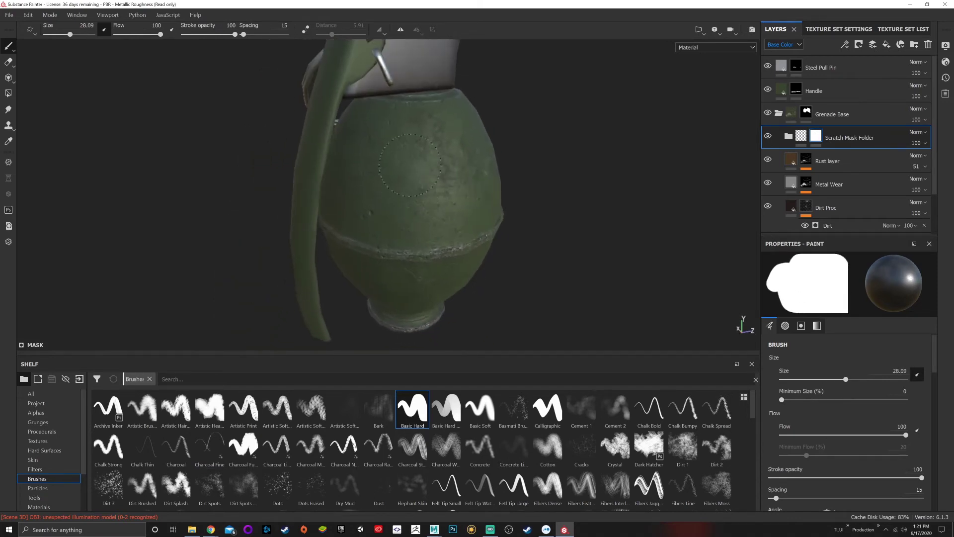
# - Try the Dirt Spots variant brush at size 40.75 on the folder mask and return to the Basic Hard brush
pyautogui.click(244, 487)
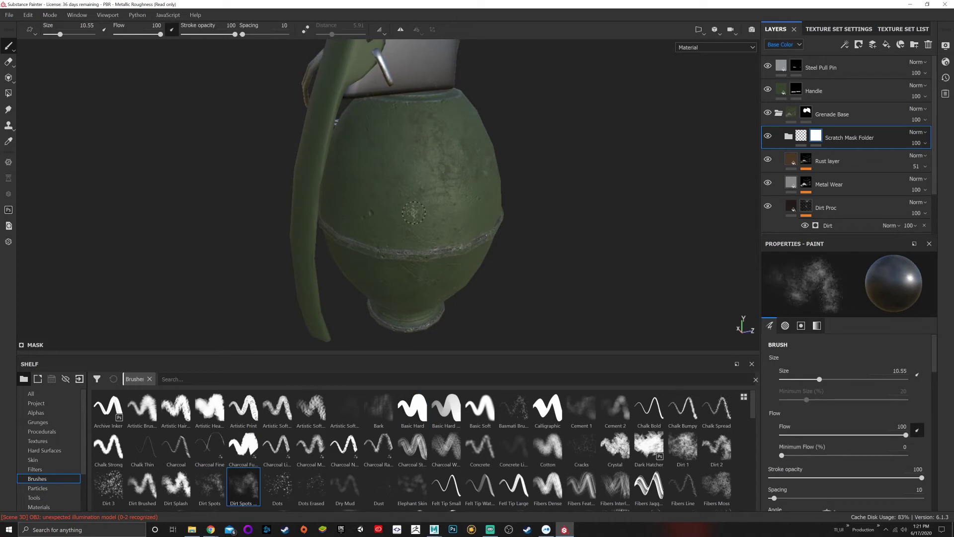
pyautogui.keyDown('ctrl'); pyautogui.moveTo(425, 215); pyautogui.dragTo(462, 214, button='right'); pyautogui.keyUp('ctrl')
pyautogui.keyDown('alt'); pyautogui.moveTo(447, 228); pyautogui.dragTo(435, 205); pyautogui.keyUp('alt')
pyautogui.keyDown('alt'); pyautogui.moveTo(435, 205); pyautogui.dragTo(436, 165, button='middle'); pyautogui.keyUp('alt')
pyautogui.keyDown('alt'); pyautogui.moveTo(436, 164); pyautogui.dragTo(432, 179); pyautogui.keyUp('alt')
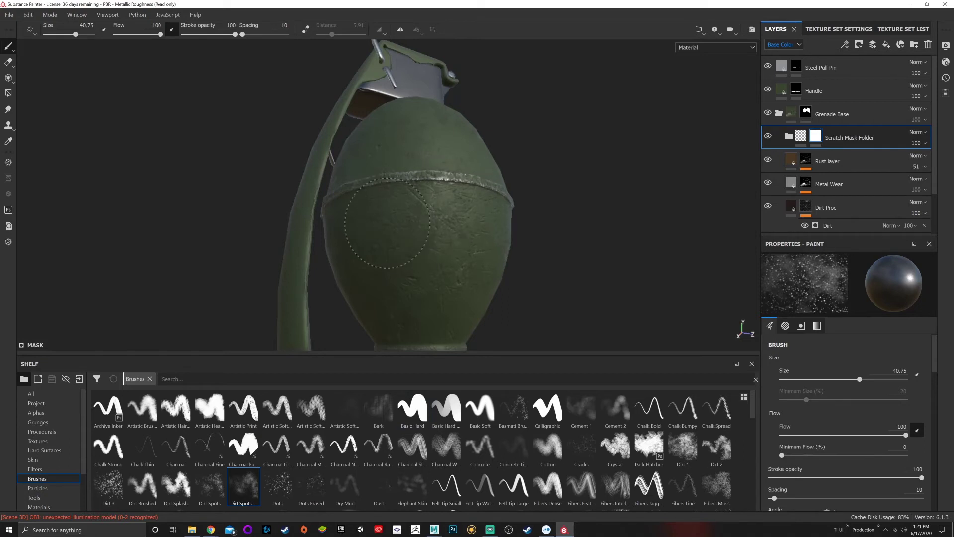
pyautogui.click(402, 420)
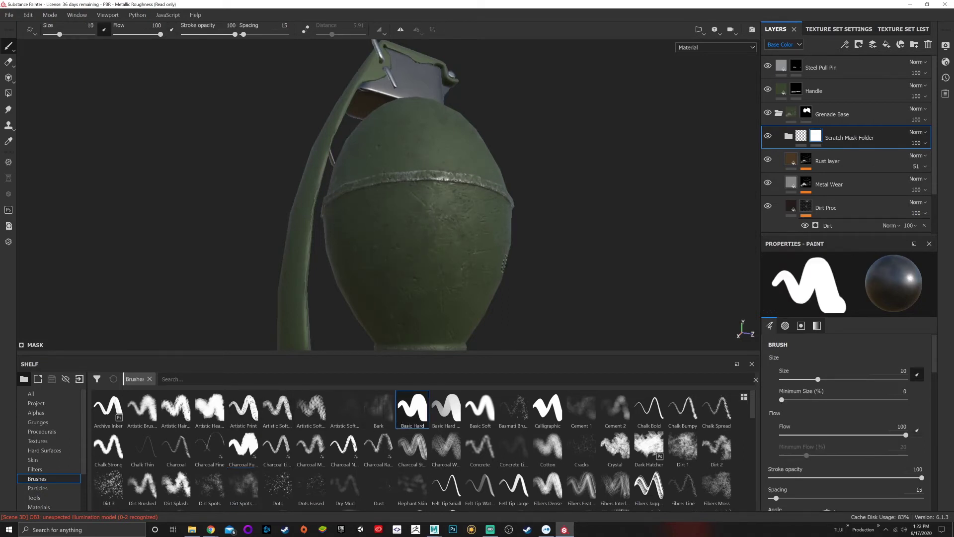
pyautogui.keyDown('alt'); pyautogui.moveTo(502, 230); pyautogui.dragTo(472, 219); pyautogui.keyUp('alt')
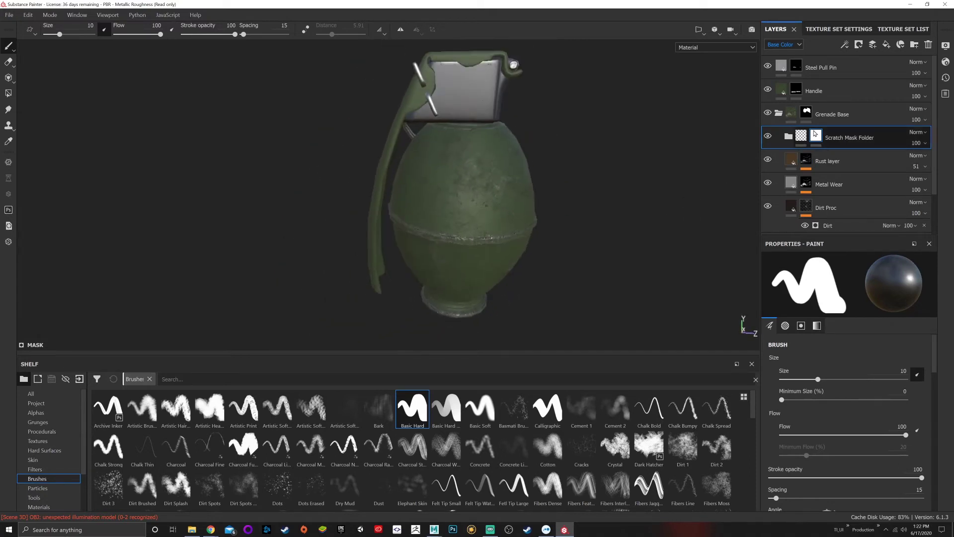
# - Add a generator to the Scratch Mask Folder's mask and choose Dirt for it
pyautogui.rightClick(815, 134)
pyautogui.click(839, 147)
pyautogui.rightClick(815, 141)
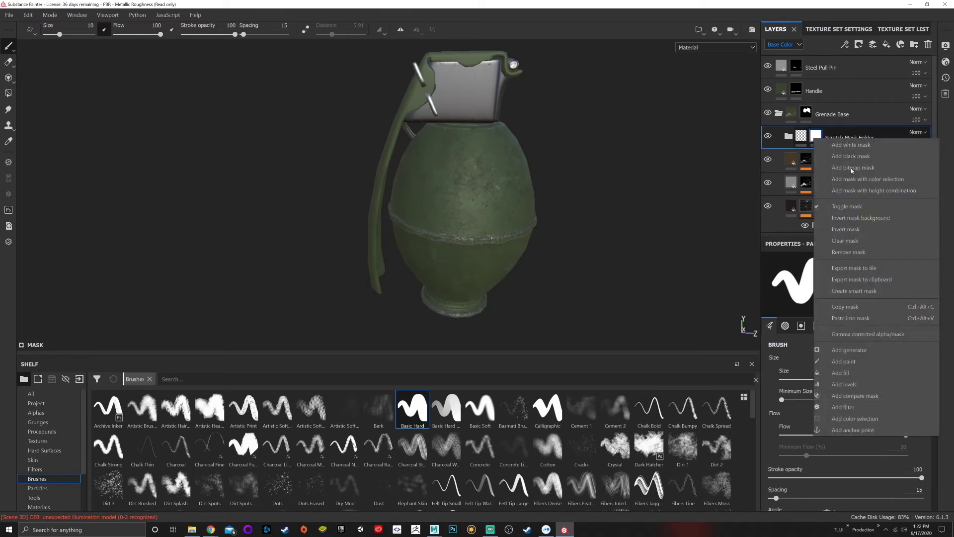
pyautogui.click(874, 349)
pyautogui.click(849, 278)
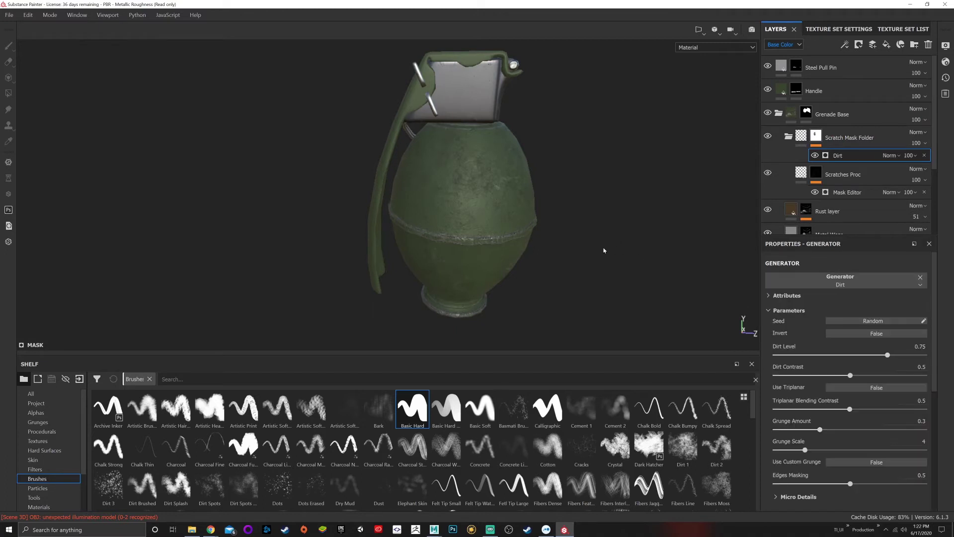
pyautogui.scroll(-3, 567, 234)
pyautogui.scroll(7, 563, 231)
pyautogui.keyDown('alt'); pyautogui.moveTo(537, 225); pyautogui.dragTo(515, 210); pyautogui.keyUp('alt')
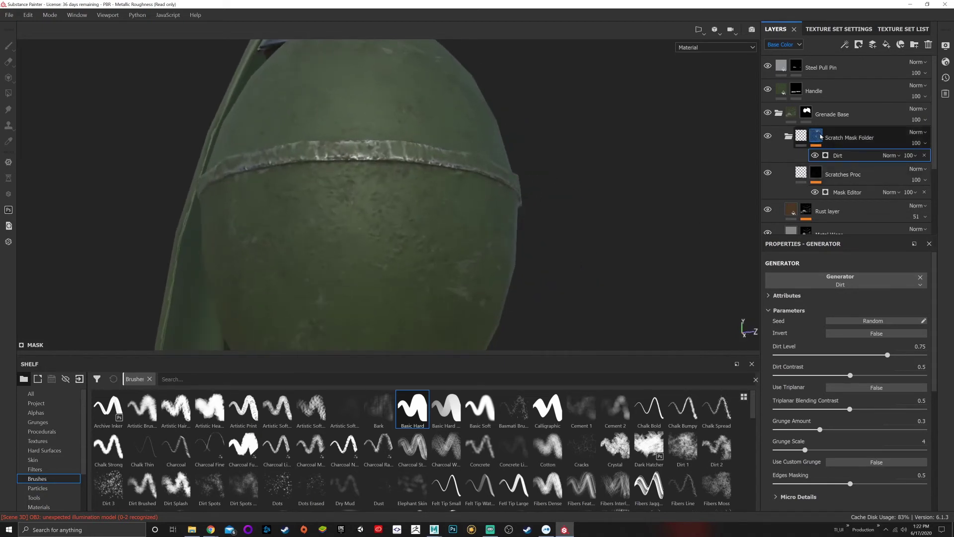
pyautogui.scroll(-3, 427, 211)
pyautogui.keyDown('alt'); pyautogui.moveTo(449, 187); pyautogui.dragTo(492, 226); pyautogui.keyUp('alt')
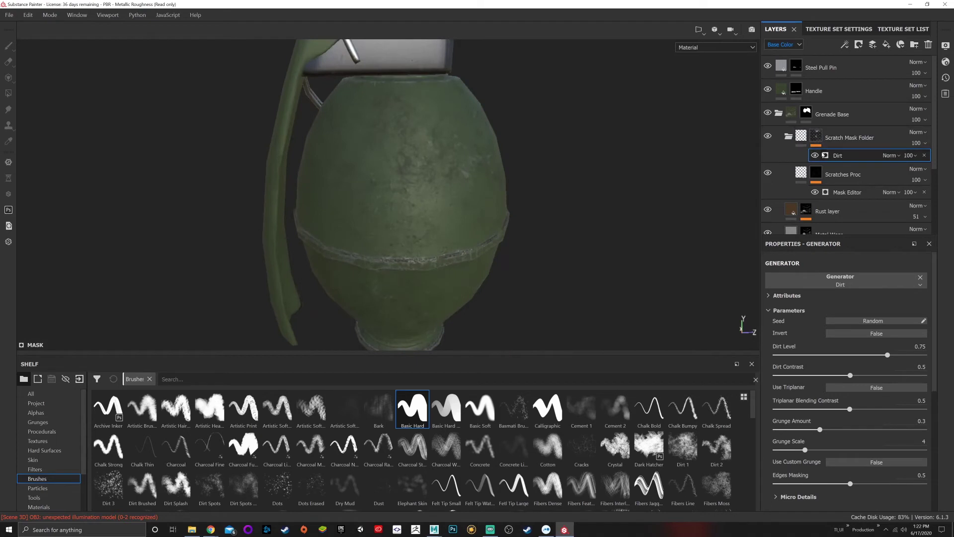
# - Set the Dirt generator's opacity to 0, compare the scratches, and undo the last trial changes
pyautogui.click(919, 157)
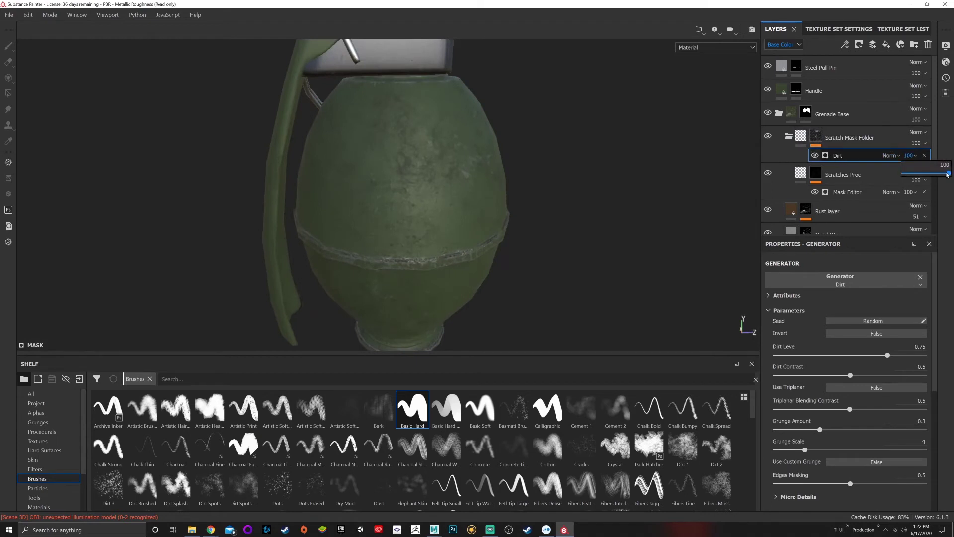
pyautogui.moveTo(946, 173); pyautogui.dragTo(871, 175)
pyautogui.keyDown('alt'); pyautogui.moveTo(492, 190); pyautogui.dragTo(422, 180); pyautogui.keyUp('alt')
pyautogui.keyDown('shift'); pyautogui.moveTo(422, 180); pyautogui.dragTo(449, 186, button='right'); pyautogui.keyUp('shift')
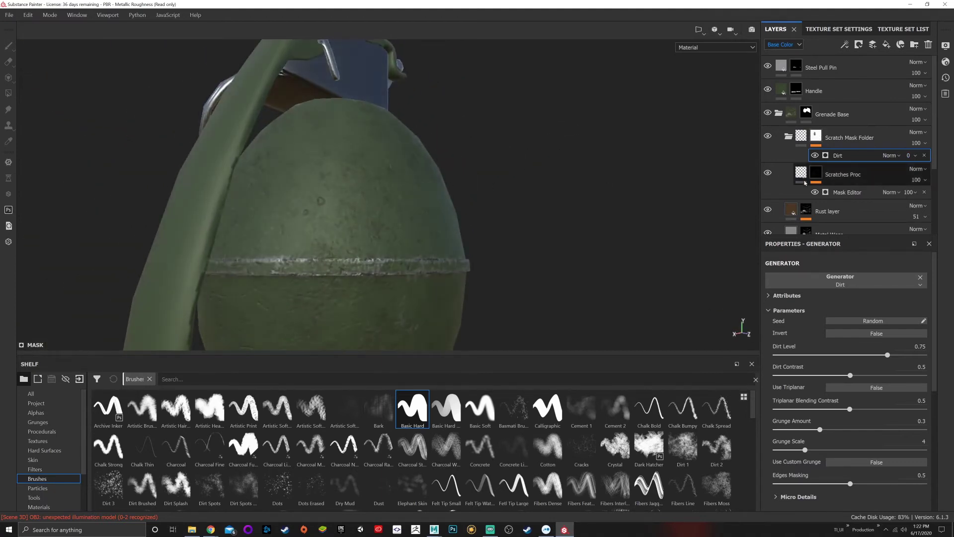
pyautogui.hotkey('ctrl', 'z')
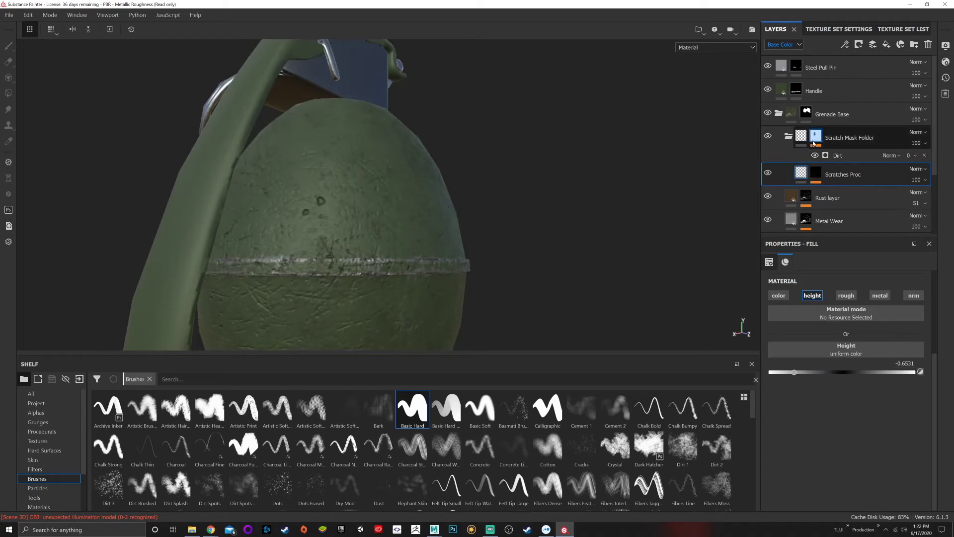
pyautogui.hotkey('ctrl', 'z')
# - Set the Dirt generator's opacity to 72 and check the scratches around the grenade body
pyautogui.click(908, 155)
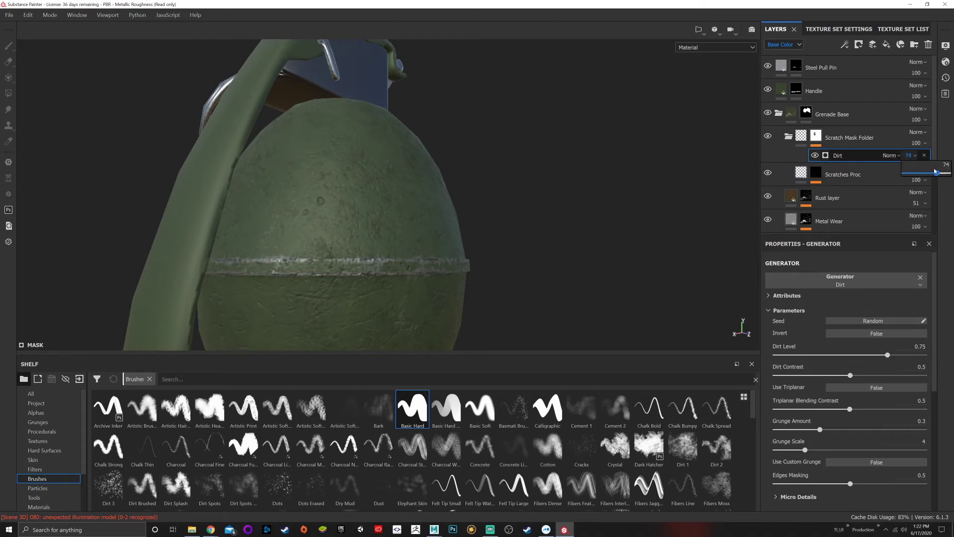
pyautogui.keyDown('alt'); pyautogui.moveTo(219, 174); pyautogui.dragTo(473, 237); pyautogui.keyUp('alt')
pyautogui.scroll(-4, 491, 219)
pyautogui.scroll(4, 547, 242)
pyautogui.keyDown('alt'); pyautogui.moveTo(547, 241); pyautogui.dragTo(429, 194); pyautogui.keyUp('alt')
pyautogui.keyDown('shift'); pyautogui.moveTo(399, 198); pyautogui.dragTo(481, 207, button='right'); pyautogui.keyUp('shift')
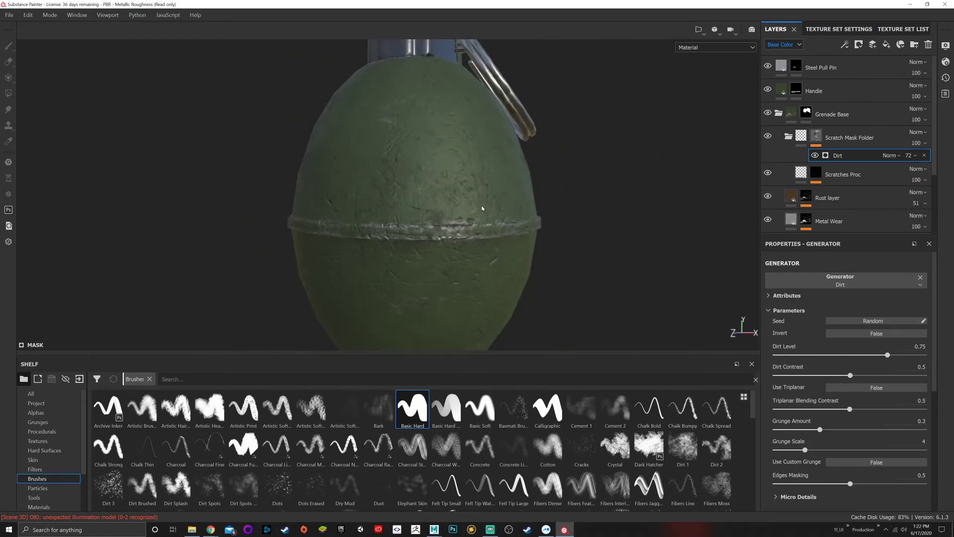
# - Set the Dirt generator's opacity to 100 in the Scratch Mask Folder's mask
pyautogui.click(917, 156)
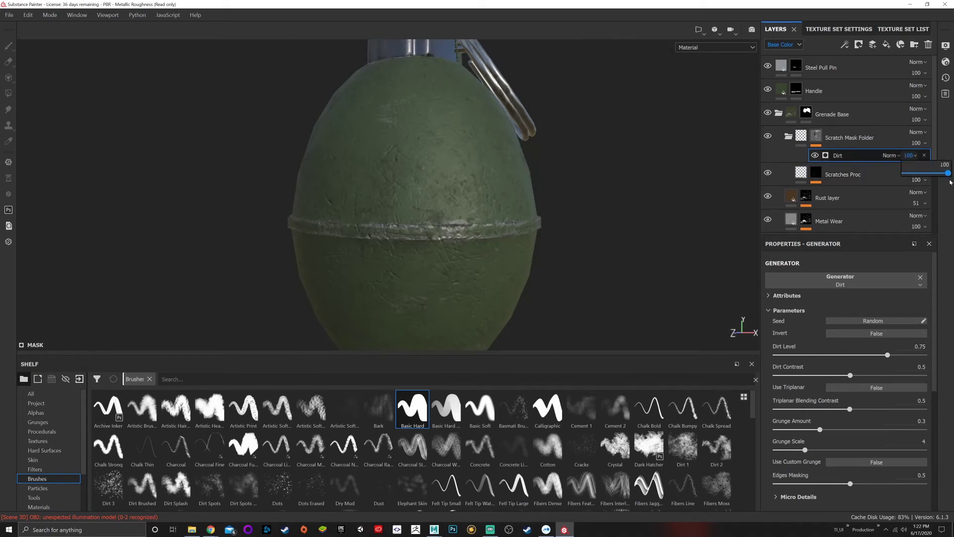
pyautogui.scroll(-4, 651, 209)
pyautogui.moveTo(646, 211)
pyautogui.keyDown('alt'); pyautogui.mouseDown()
pyautogui.moveTo(454, 218)
pyautogui.moveTo(592, 210)
pyautogui.moveTo(513, 208)
pyautogui.moveTo(486, 227)
pyautogui.moveTo(464, 211)
pyautogui.mouseUp(); pyautogui.keyUp('alt')
pyautogui.scroll(-4, 486, 227)
pyautogui.scroll(5, 440, 210)
pyautogui.keyDown('alt'); pyautogui.moveTo(464, 211); pyautogui.dragTo(268, 177, button='middle'); pyautogui.keyUp('alt')
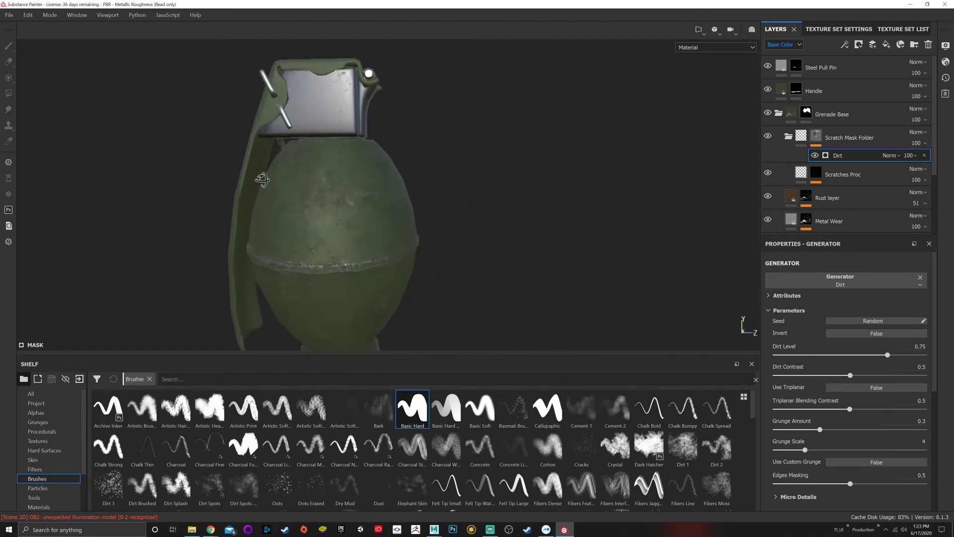
# - Examine the masked scratches on the grenade body and the worn base ring from several angles and distances
pyautogui.keyDown('alt'); pyautogui.moveTo(267, 177); pyautogui.dragTo(343, 179); pyautogui.keyUp('alt')
pyautogui.scroll(-3, 363, 252)
pyautogui.scroll(5, 398, 257)
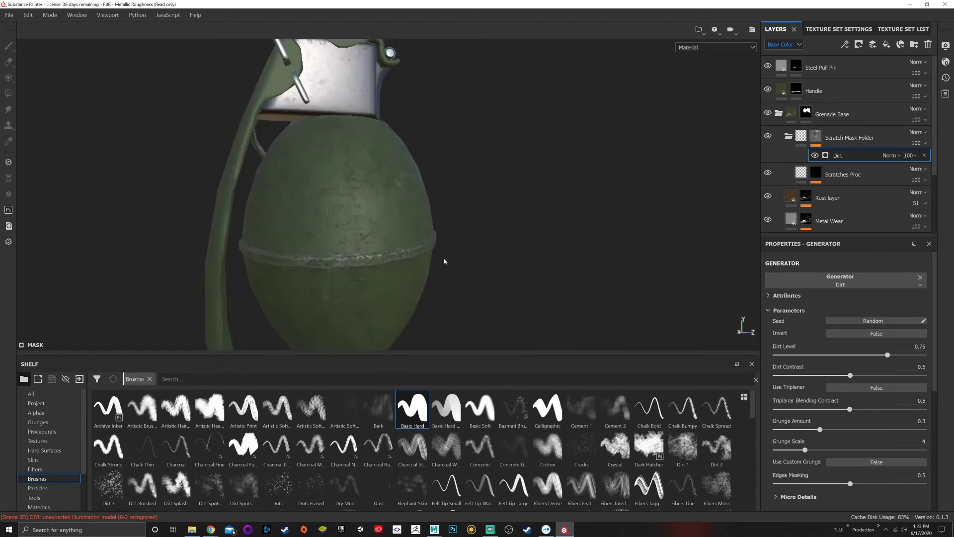
pyautogui.keyDown('alt'); pyautogui.moveTo(444, 263); pyautogui.dragTo(443, 194, button='middle'); pyautogui.keyUp('alt')
pyautogui.keyDown('alt'); pyautogui.moveTo(442, 194); pyautogui.dragTo(398, 235); pyautogui.keyUp('alt')
pyautogui.scroll(5, 411, 134)
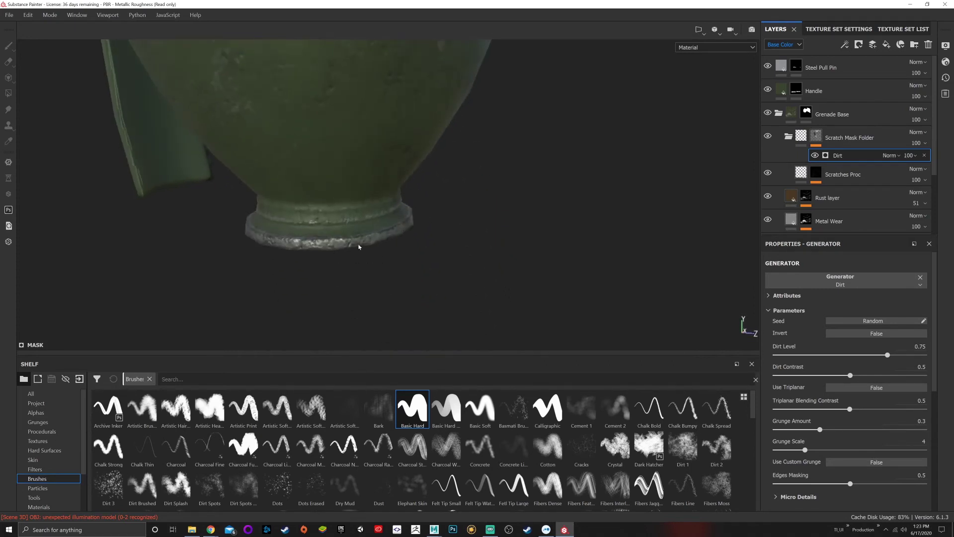
pyautogui.keyDown('alt'); pyautogui.moveTo(342, 165); pyautogui.dragTo(416, 198); pyautogui.keyUp('alt')
pyautogui.scroll(-3, 332, 227)
pyautogui.keyDown('alt'); pyautogui.moveTo(332, 228); pyautogui.dragTo(377, 189); pyautogui.keyUp('alt')
pyautogui.keyDown('alt'); pyautogui.moveTo(377, 189); pyautogui.dragTo(398, 229, button='middle'); pyautogui.keyUp('alt')
pyautogui.scroll(-4, 472, 199)
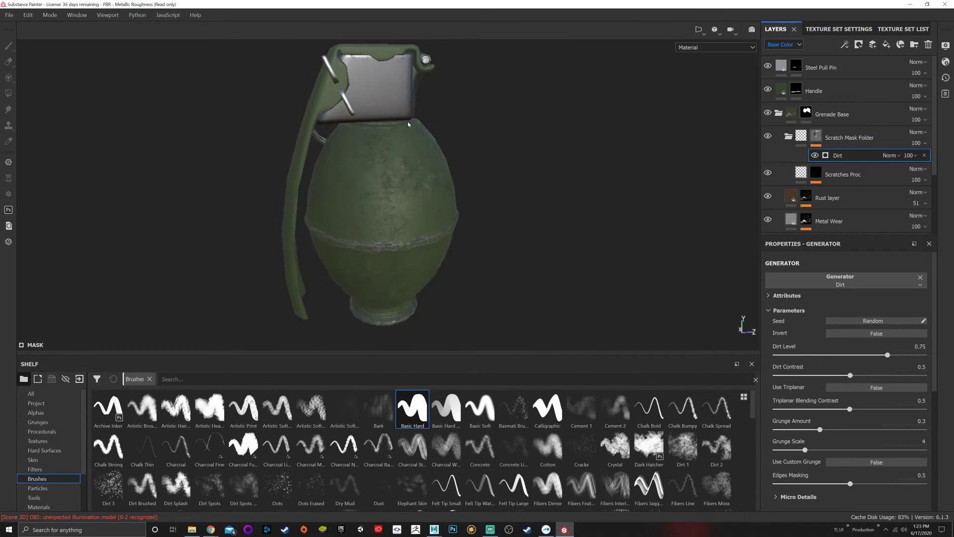
pyautogui.keyDown('alt'); pyautogui.moveTo(409, 124); pyautogui.dragTo(447, 134); pyautogui.keyUp('alt')
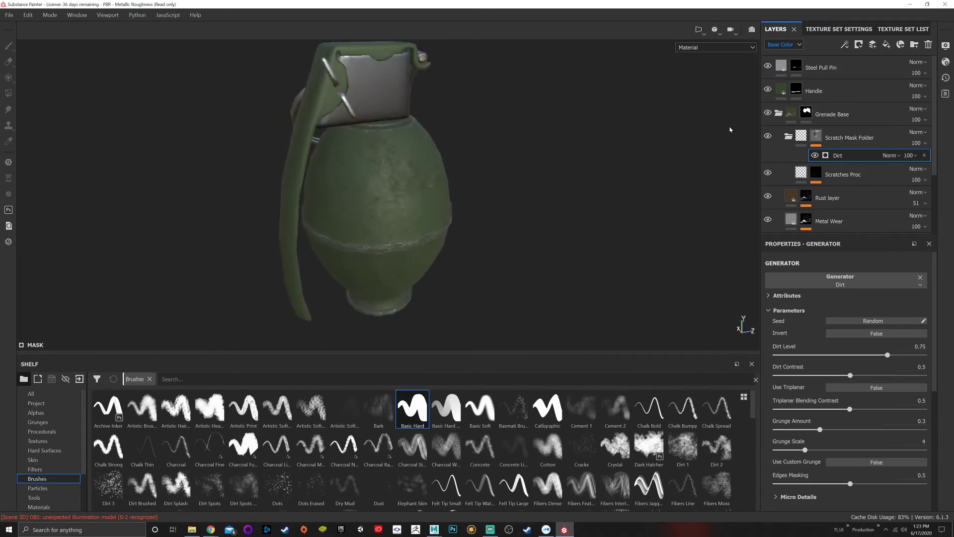
# - Collapse the Grenade Base folder and review the body texture from above, below and the sides
pyautogui.click(778, 112)
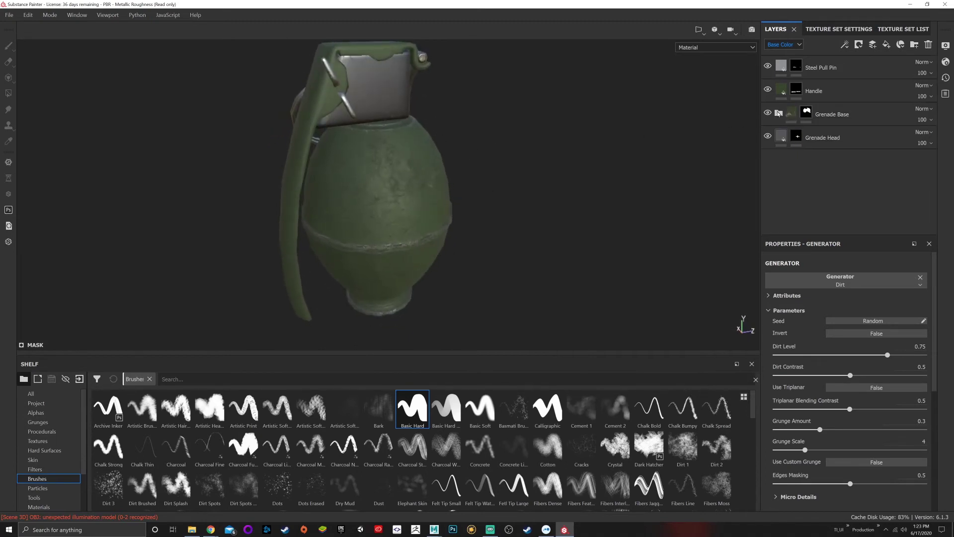
pyautogui.scroll(5, 472, 194)
pyautogui.keyDown('alt'); pyautogui.moveTo(519, 226); pyautogui.dragTo(467, 217); pyautogui.keyUp('alt')
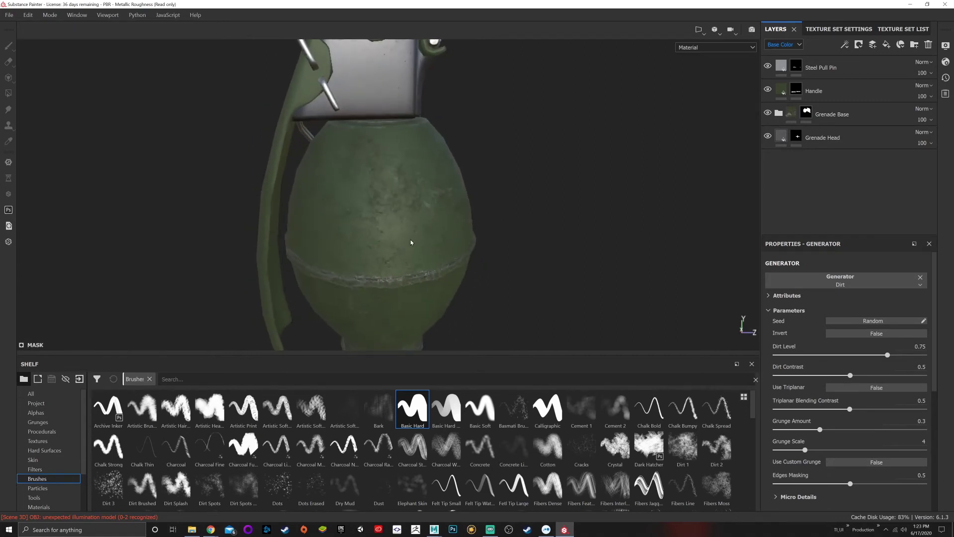
pyautogui.keyDown('alt'); pyautogui.moveTo(462, 207); pyautogui.dragTo(467, 171); pyautogui.keyUp('alt')
pyautogui.scroll(-5, 467, 171)
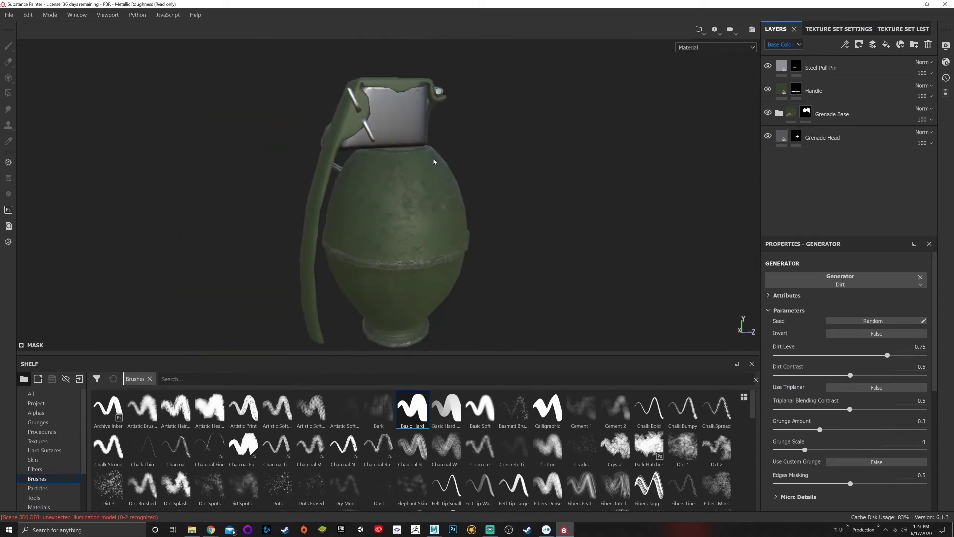
pyautogui.keyDown('alt'); pyautogui.moveTo(442, 206); pyautogui.dragTo(337, 217); pyautogui.keyUp('alt')
pyautogui.keyDown('alt'); pyautogui.moveTo(469, 230); pyautogui.dragTo(467, 158); pyautogui.keyUp('alt')
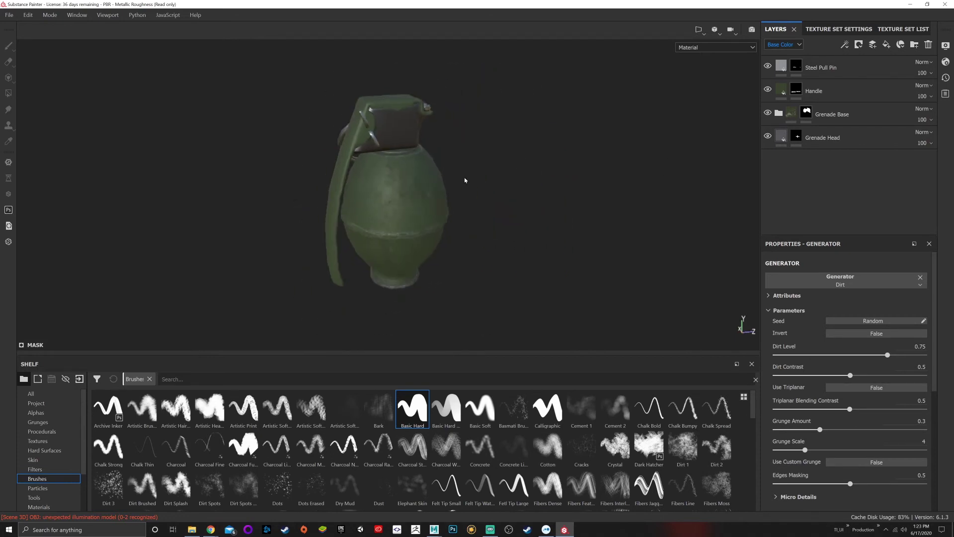
pyautogui.scroll(4, 447, 184)
pyautogui.scroll(-3, 516, 243)
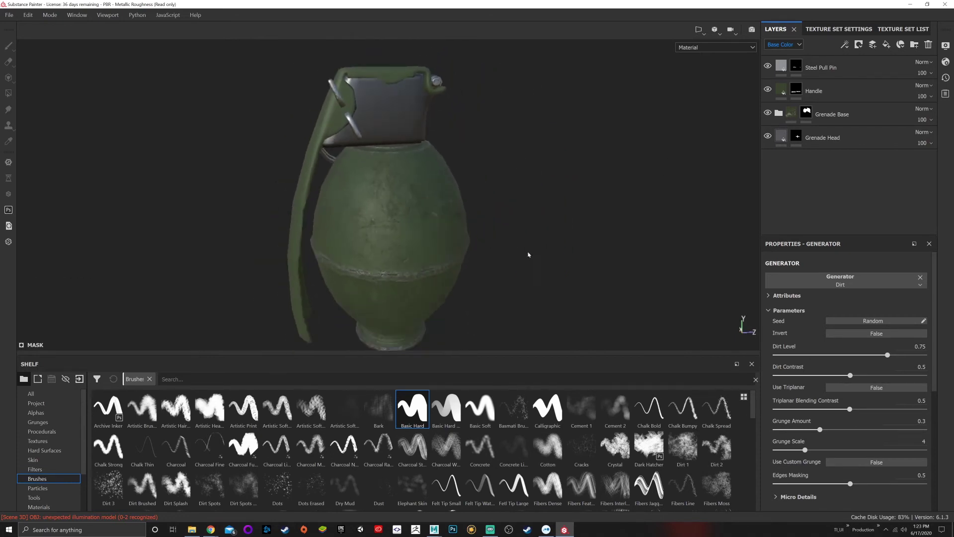
pyautogui.keyDown('alt'); pyautogui.moveTo(535, 258); pyautogui.dragTo(458, 202); pyautogui.keyUp('alt')
pyautogui.keyDown('alt'); pyautogui.moveTo(507, 238); pyautogui.dragTo(472, 59, button='middle'); pyautogui.keyUp('alt')
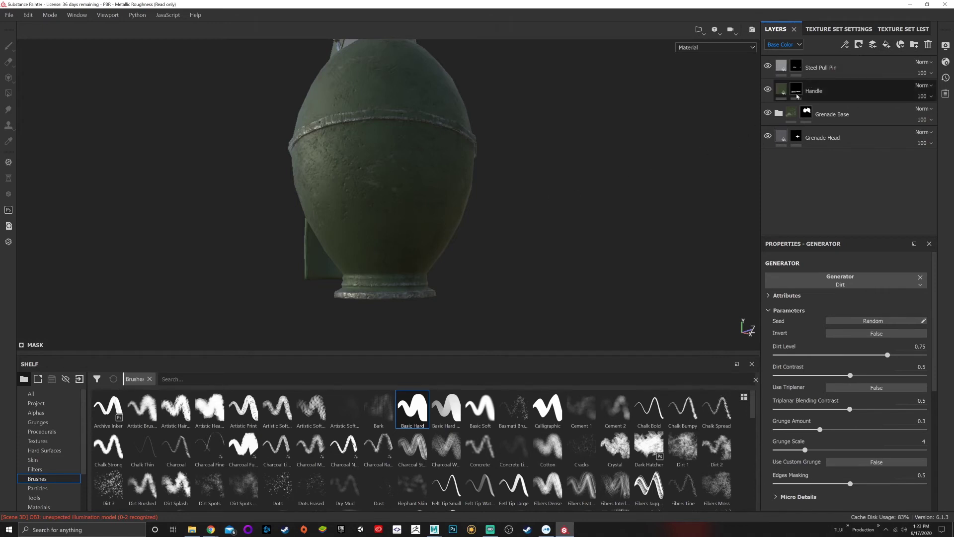
# - Examine the worn grenade body, centre seam and base ring from several angles and distances
pyautogui.scroll(-4, 349, 198)
pyautogui.scroll(5, 357, 194)
pyautogui.keyDown('alt'); pyautogui.moveTo(379, 183); pyautogui.dragTo(438, 234); pyautogui.keyUp('alt')
pyautogui.scroll(3, 392, 171)
pyautogui.scroll(-4, 393, 174)
pyautogui.keyDown('alt'); pyautogui.moveTo(396, 203); pyautogui.dragTo(401, 202); pyautogui.keyUp('alt')
pyautogui.keyDown('alt'); pyautogui.moveTo(401, 202); pyautogui.dragTo(454, 270, button='middle'); pyautogui.keyUp('alt')
pyautogui.keyDown('alt'); pyautogui.moveTo(454, 271); pyautogui.dragTo(424, 217); pyautogui.keyUp('alt')
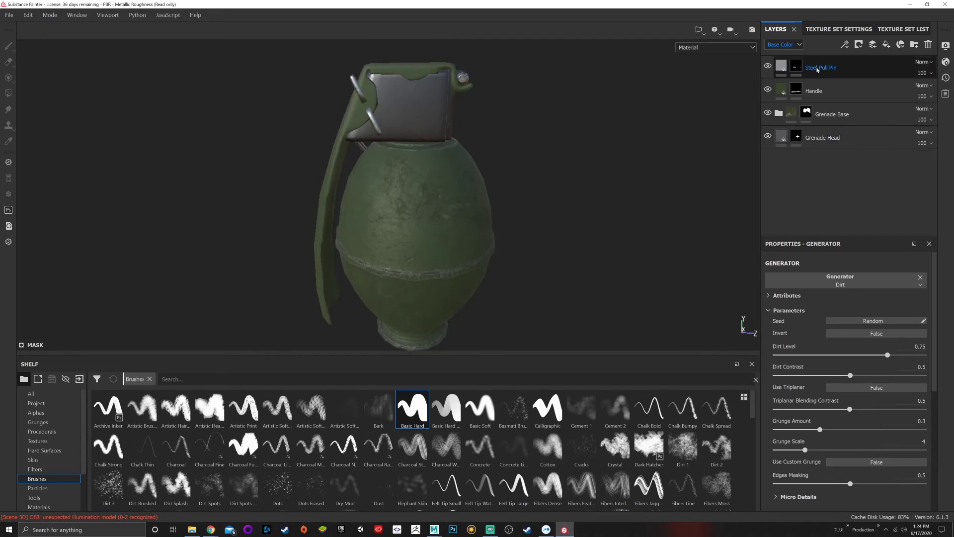
# - Review the mask options available for the Steel Pull Pin layer
pyautogui.click(795, 66)
pyautogui.rightClick(796, 67)
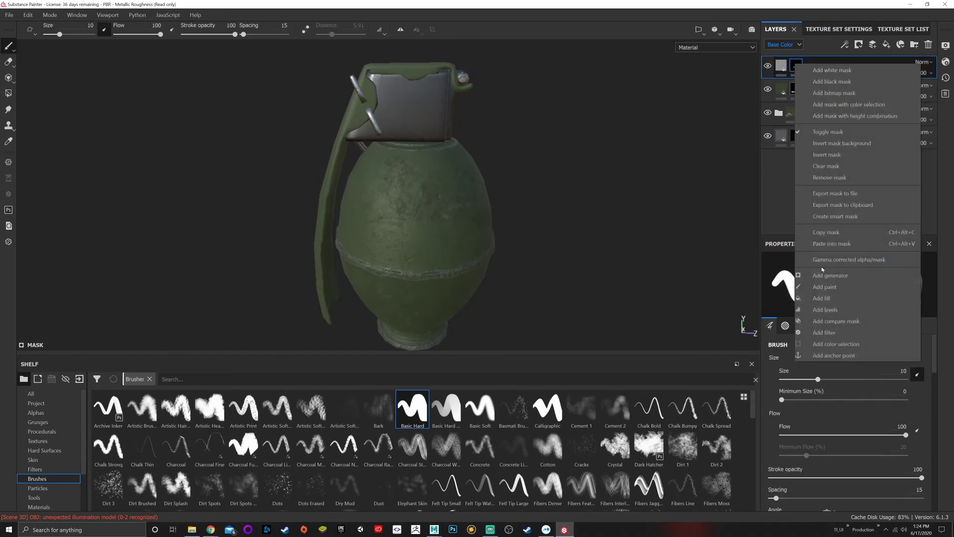
pyautogui.click(570, 159)
# - Inspect the centre seam and surface scratches close up and from both sides of the grenade
pyautogui.scroll(-1, 545, 174)
pyautogui.scroll(3, 534, 157)
pyautogui.keyDown('alt'); pyautogui.moveTo(601, 211); pyautogui.dragTo(144, 119); pyautogui.keyUp('alt')
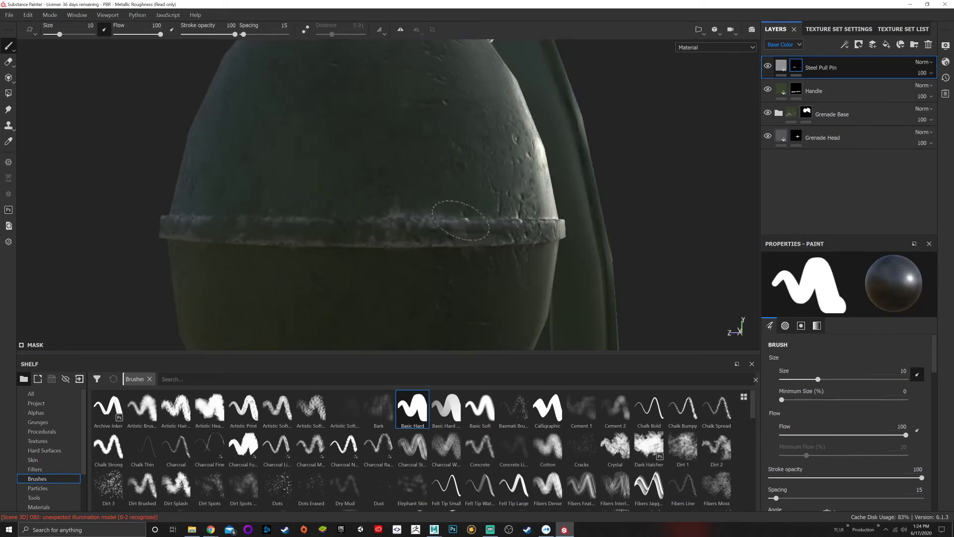
pyautogui.keyDown('alt'); pyautogui.moveTo(468, 219); pyautogui.dragTo(415, 48, button='right'); pyautogui.keyUp('alt')
pyautogui.scroll(3, 547, 222)
pyautogui.keyDown('alt'); pyautogui.moveTo(547, 222); pyautogui.dragTo(451, 245); pyautogui.keyUp('alt')
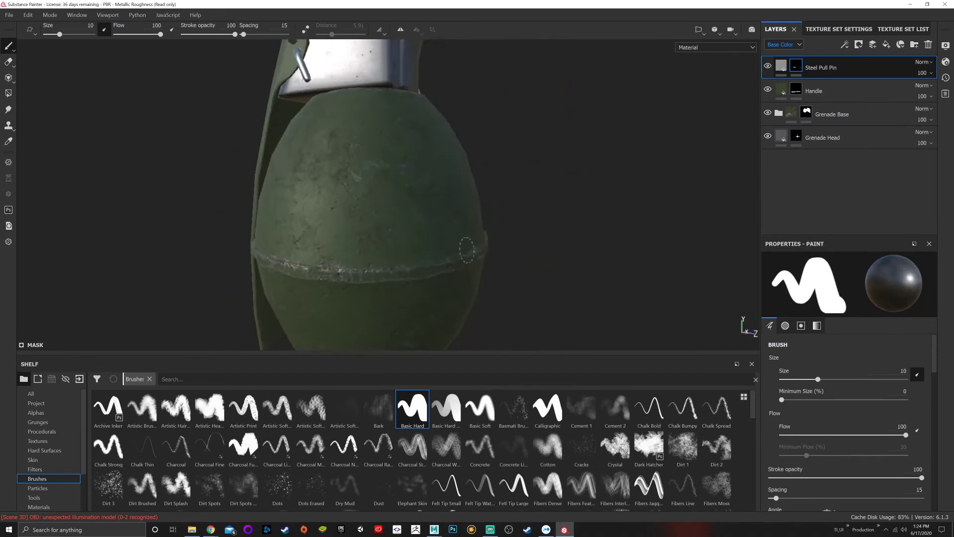
pyautogui.scroll(-2, 451, 245)
pyautogui.moveTo(380, 214)
pyautogui.keyDown('alt'); pyautogui.mouseDown()
pyautogui.moveTo(373, 211)
pyautogui.moveTo(441, 217)
pyautogui.mouseUp(); pyautogui.keyUp('alt')
pyautogui.keyDown('alt'); pyautogui.moveTo(441, 218); pyautogui.dragTo(433, 154, button='right'); pyautogui.keyUp('alt')
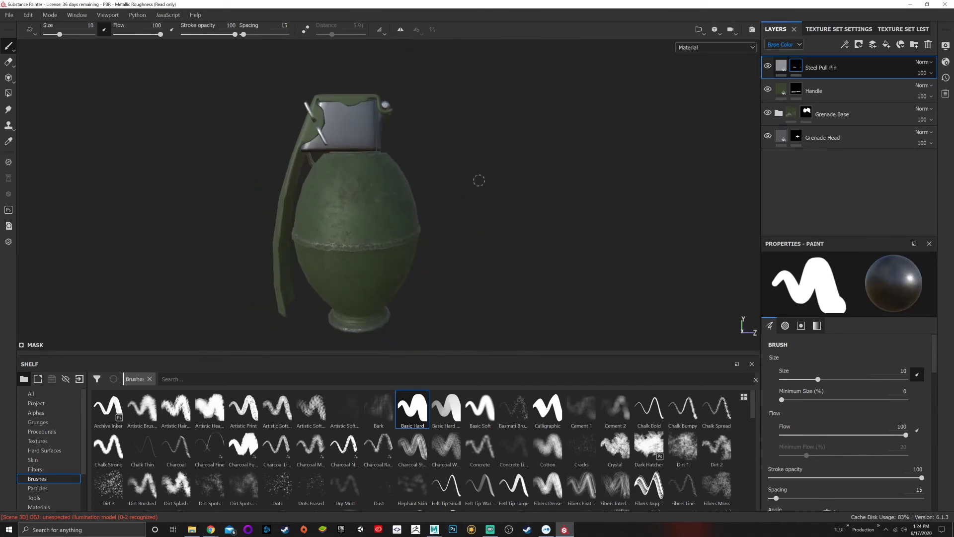
# - Review the baked mesh maps in the texture set settings and return to the layer stack
pyautogui.click(826, 31)
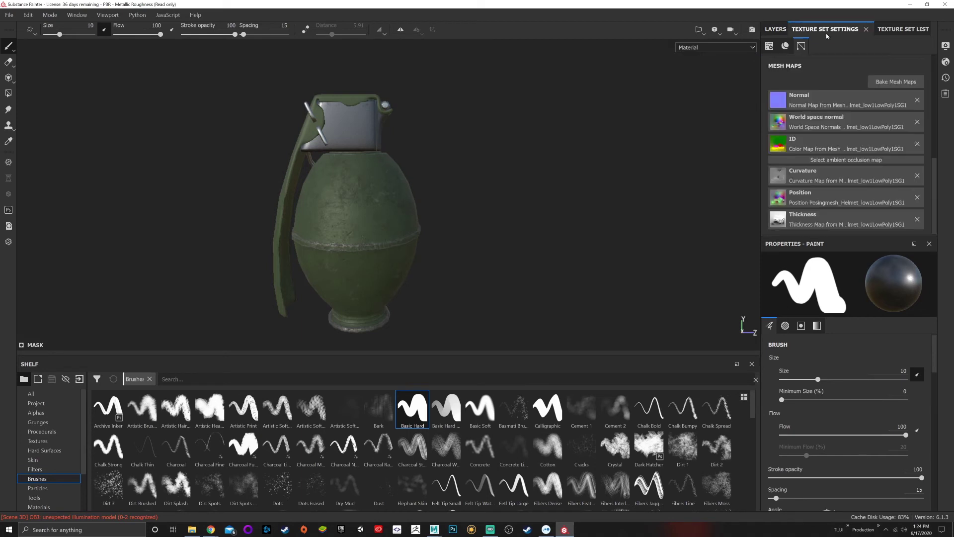
pyautogui.scroll(2, 878, 77)
pyautogui.scroll(-2, 870, 149)
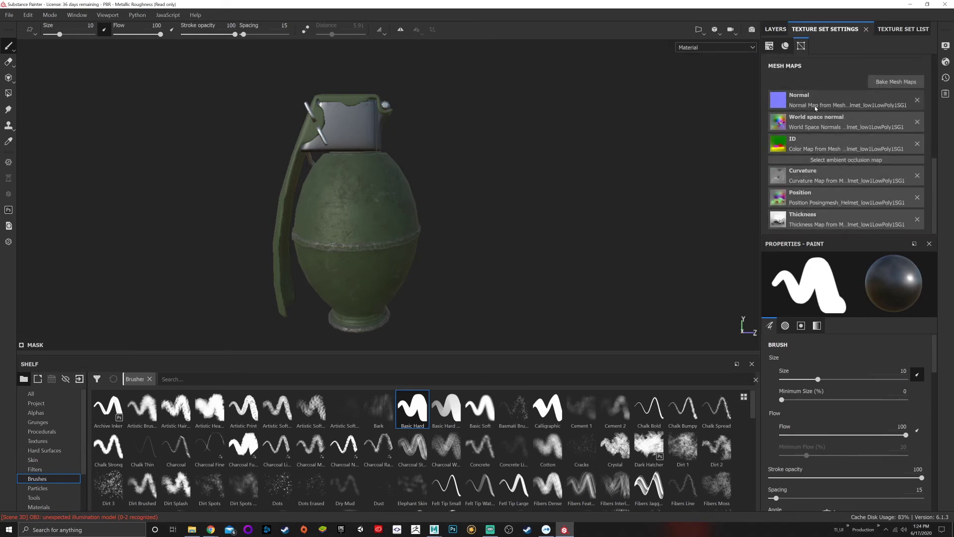
pyautogui.click(784, 34)
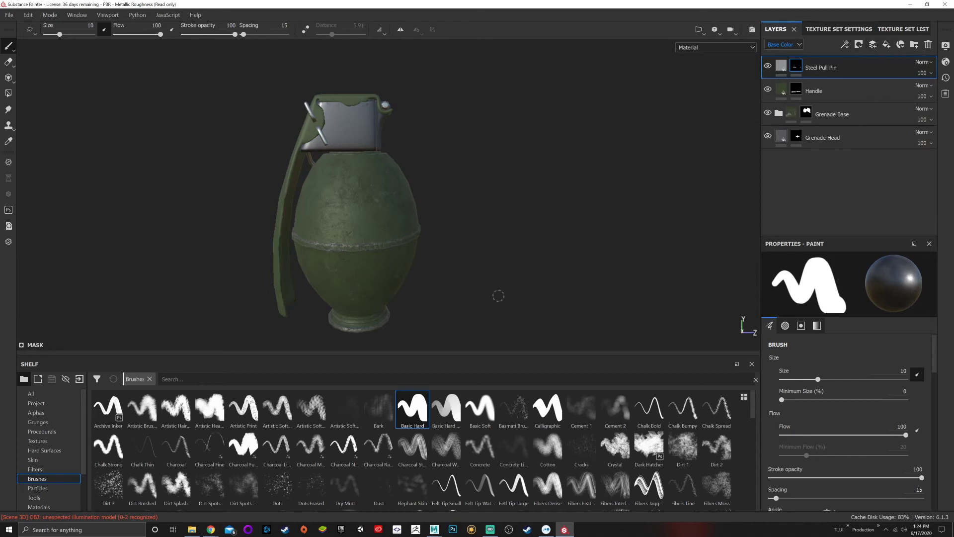
# - Check the name and the available blending modes of the Steel Pull Pin layer
pyautogui.keyDown('alt'); pyautogui.moveTo(438, 217); pyautogui.dragTo(520, 240, button='middle'); pyautogui.keyUp('alt')
pyautogui.keyDown('alt'); pyautogui.moveTo(519, 241); pyautogui.dragTo(541, 255, button='right'); pyautogui.keyUp('alt')
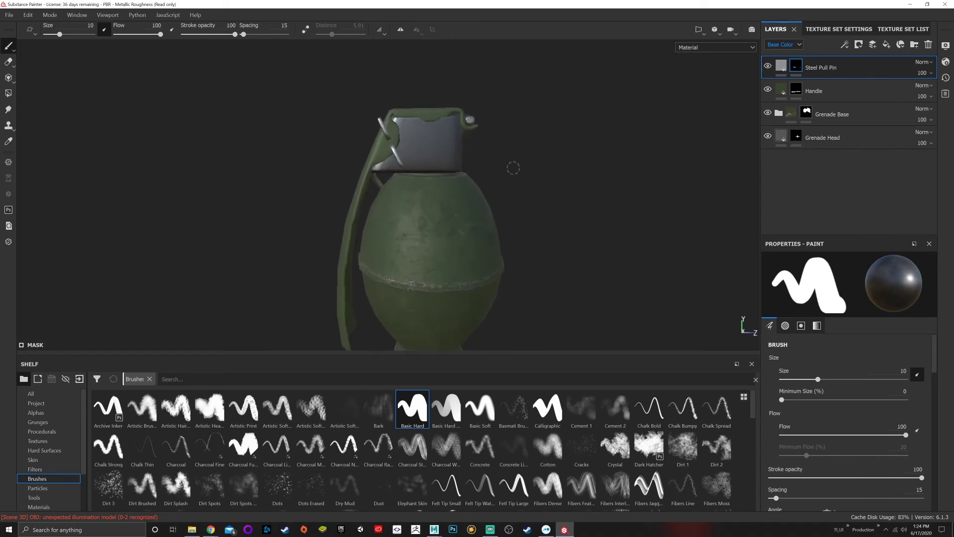
pyautogui.doubleClick(825, 67)
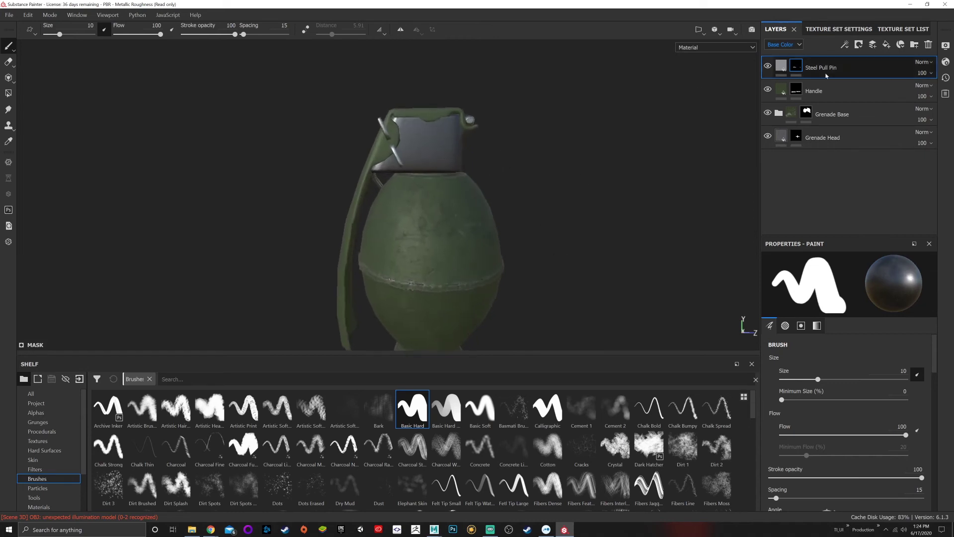
pyautogui.click(930, 62)
pyautogui.click(833, 71)
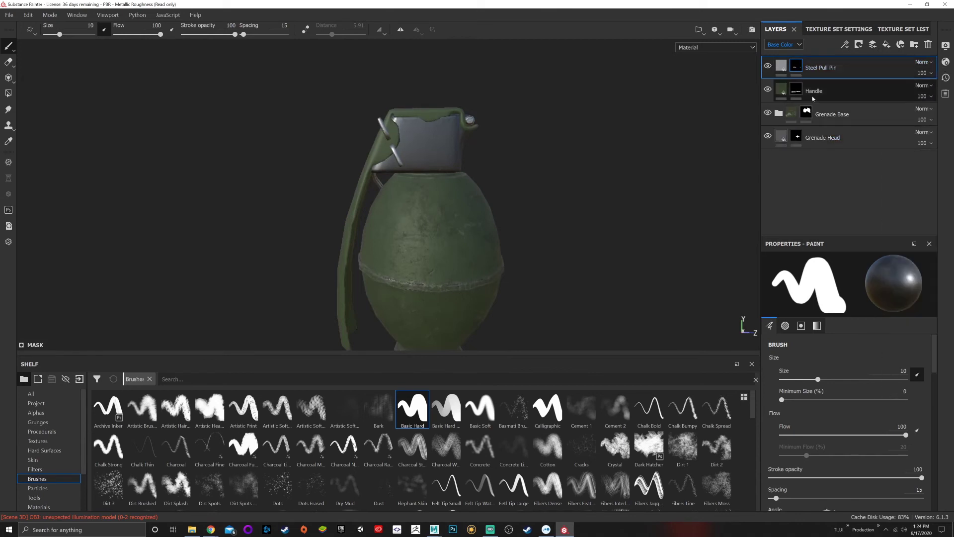
# - Show the layer stack's Height channel, return it to Base Color, and check the Handle layer's opacity control
pyautogui.click(798, 47)
pyautogui.click(789, 60)
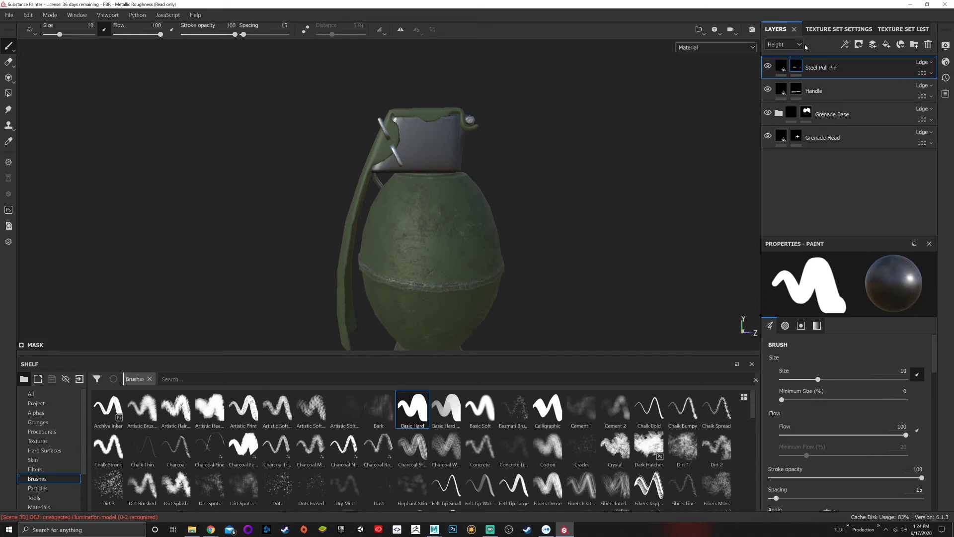
pyautogui.click(789, 44)
pyautogui.click(785, 56)
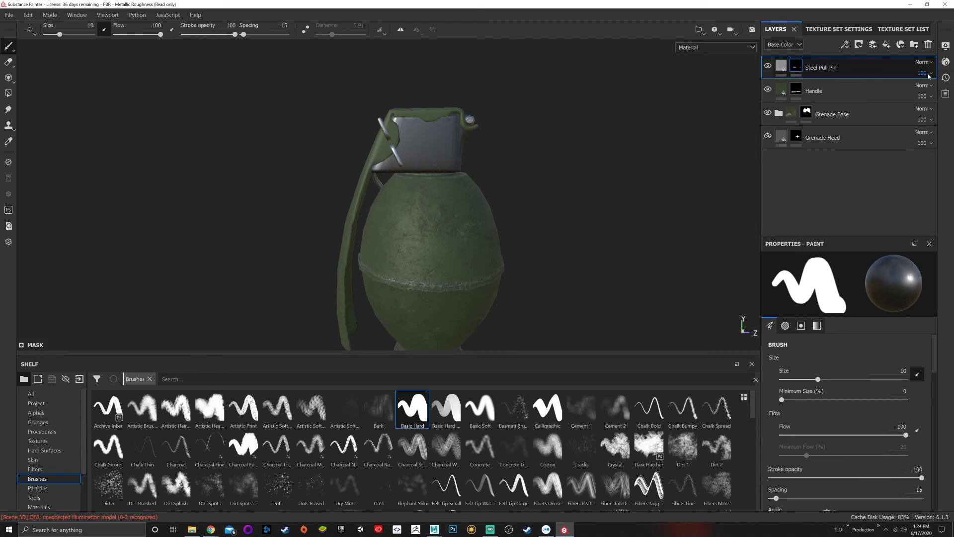
pyautogui.click(930, 96)
pyautogui.moveTo(948, 114)
pyautogui.mouseDown()
pyautogui.moveTo(893, 120)
pyautogui.moveTo(951, 115)
pyautogui.mouseUp()
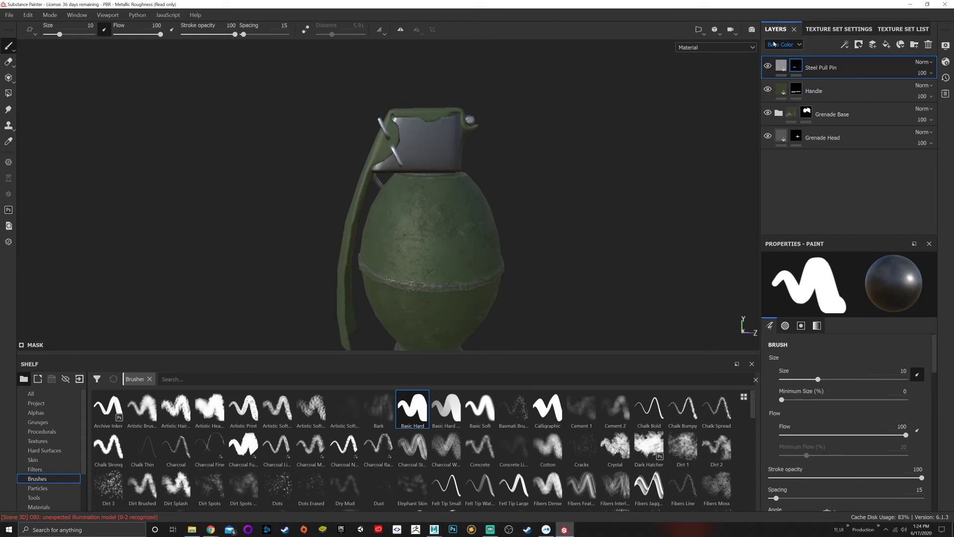
# - Preview the Height and Base Color channels on the grenade model, then restore the Material view
pyautogui.click(725, 47)
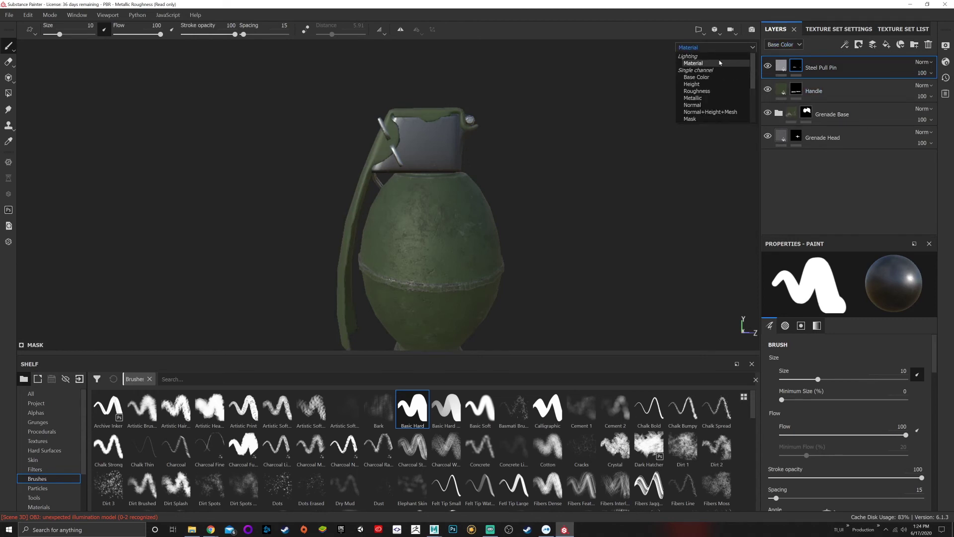
pyautogui.click(707, 84)
pyautogui.scroll(-1, 570, 108)
pyautogui.scroll(5, 569, 108)
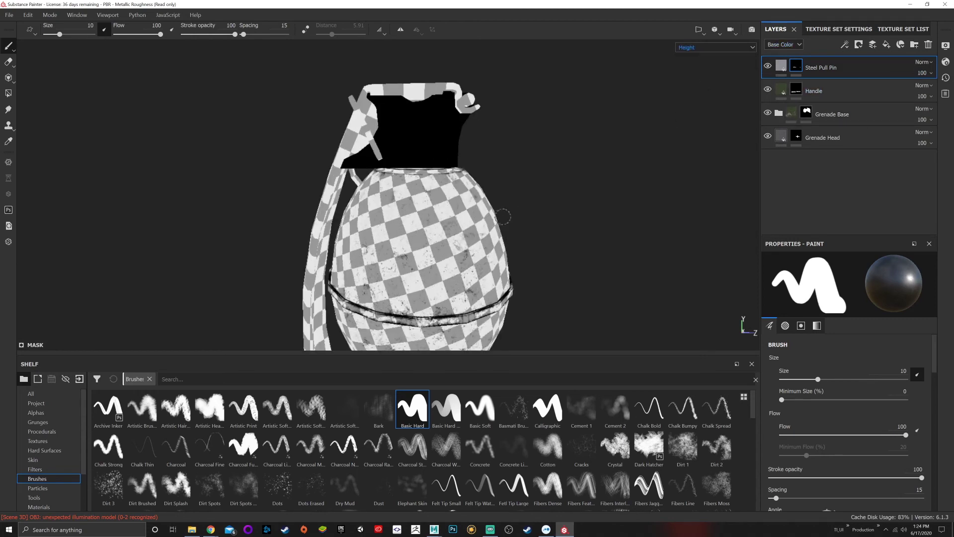
pyautogui.click(701, 48)
pyautogui.click(700, 77)
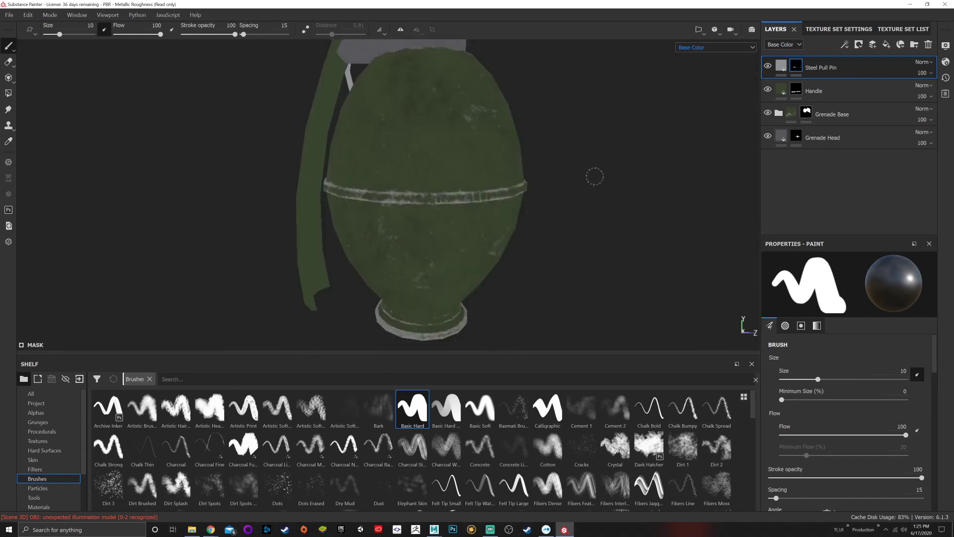
pyautogui.click(691, 48)
pyautogui.click(694, 62)
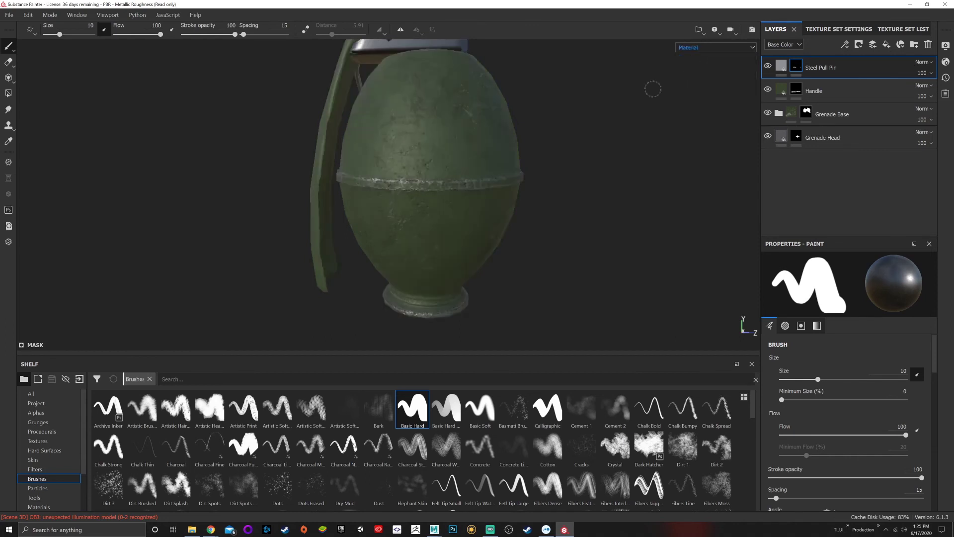
# - Check the Polygon Fill tool's fill modes on the grenade and return to the Paint tool
pyautogui.scroll(-3, 554, 147)
pyautogui.keyDown('alt'); pyautogui.moveTo(547, 134); pyautogui.dragTo(537, 215, button='middle'); pyautogui.keyUp('alt')
pyautogui.keyDown('alt'); pyautogui.moveTo(536, 215); pyautogui.dragTo(487, 229); pyautogui.keyUp('alt')
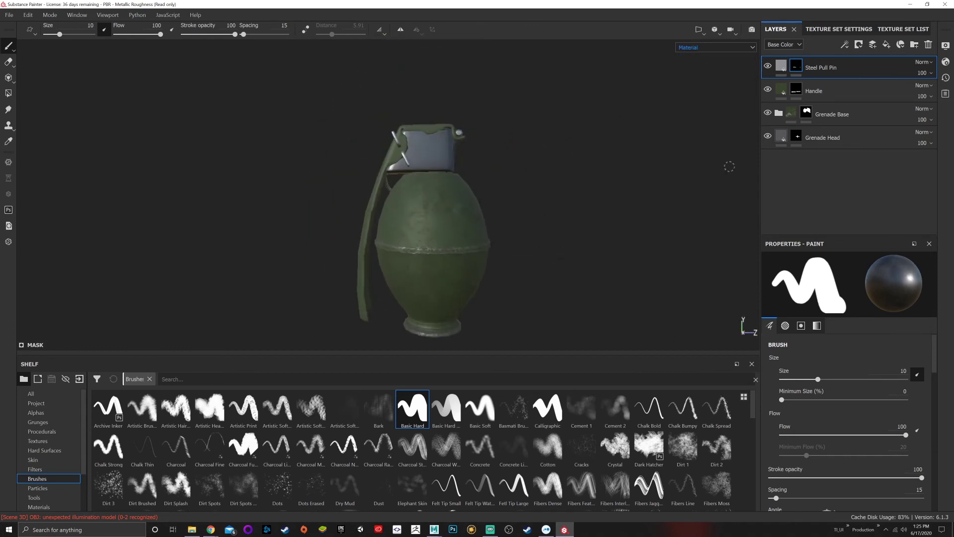
pyautogui.scroll(3, 498, 201)
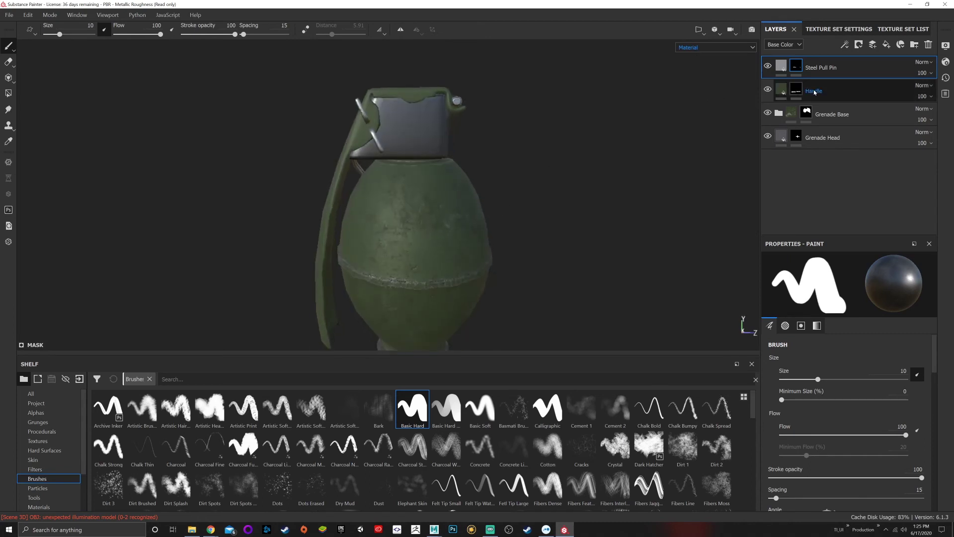
pyautogui.click(8, 94)
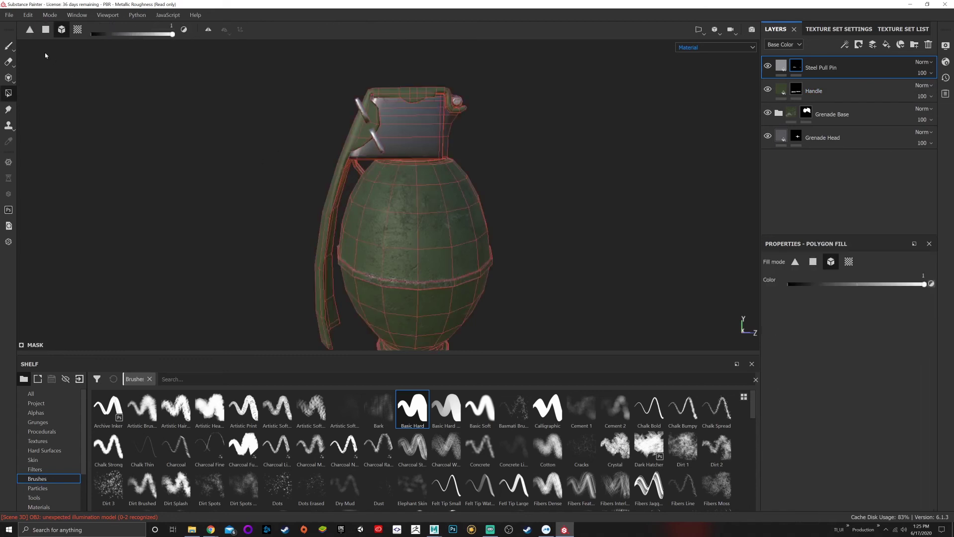
pyautogui.click(8, 46)
pyautogui.scroll(-3, 420, 184)
pyautogui.scroll(6, 420, 184)
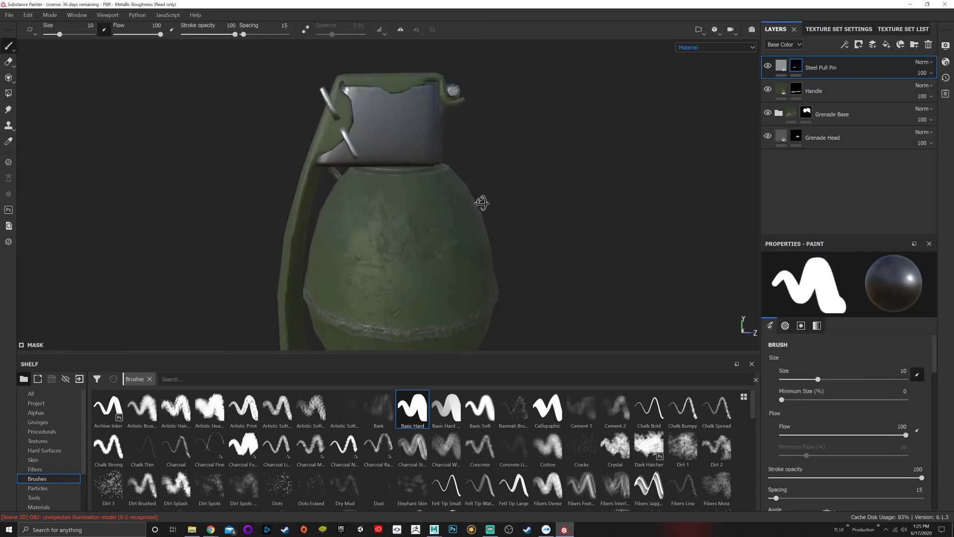
# - Examine the full grenade from all sides, including the handle, pull pin, head and textured body
pyautogui.keyDown('alt'); pyautogui.moveTo(420, 184); pyautogui.dragTo(494, 162); pyautogui.keyUp('alt')
pyautogui.keyDown('alt'); pyautogui.moveTo(494, 162); pyautogui.dragTo(426, 190, button='middle'); pyautogui.keyUp('alt')
pyautogui.keyDown('alt'); pyautogui.moveTo(426, 189); pyautogui.dragTo(321, 164, button='right'); pyautogui.keyUp('alt')
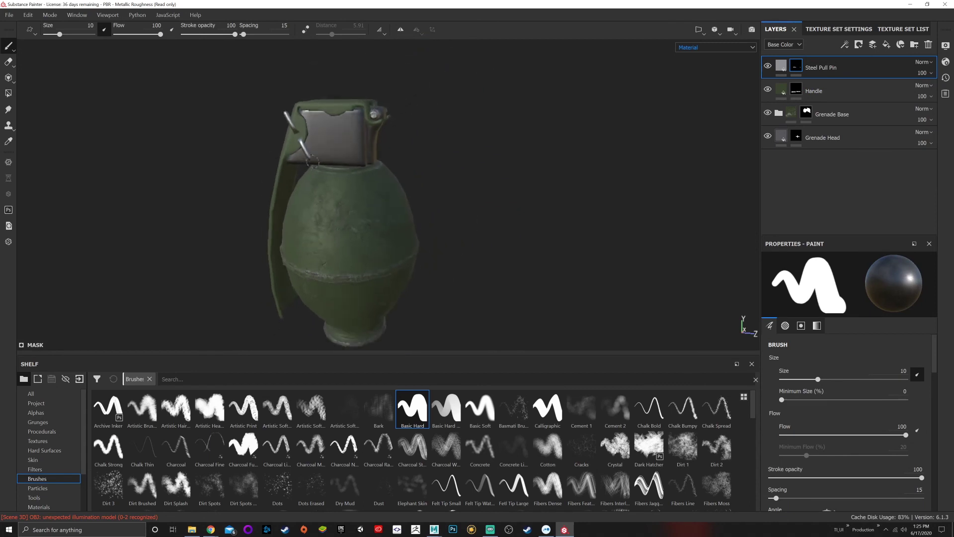
pyautogui.keyDown('alt'); pyautogui.moveTo(321, 164); pyautogui.dragTo(386, 177); pyautogui.keyUp('alt')
pyautogui.keyDown('alt'); pyautogui.moveTo(386, 177); pyautogui.dragTo(412, 165, button='middle'); pyautogui.keyUp('alt')
pyautogui.keyDown('alt'); pyautogui.moveTo(412, 165); pyautogui.dragTo(482, 177); pyautogui.keyUp('alt')
pyautogui.keyDown('alt'); pyautogui.moveTo(481, 177); pyautogui.dragTo(368, 220, button='middle'); pyautogui.keyUp('alt')
pyautogui.keyDown('alt'); pyautogui.moveTo(368, 219); pyautogui.dragTo(79, 193); pyautogui.keyUp('alt')
pyautogui.keyDown('alt'); pyautogui.moveTo(426, 200); pyautogui.dragTo(371, 211, button='middle'); pyautogui.keyUp('alt')
pyautogui.moveTo(371, 211)
pyautogui.keyDown('alt'); pyautogui.mouseDown()
pyautogui.moveTo(353, 218)
pyautogui.moveTo(379, 219)
pyautogui.mouseUp(); pyautogui.keyUp('alt')
pyautogui.keyDown('alt'); pyautogui.moveTo(379, 220); pyautogui.dragTo(533, 231, button='middle'); pyautogui.keyUp('alt')
pyautogui.keyDown('alt'); pyautogui.moveTo(532, 231); pyautogui.dragTo(592, 200, button='right'); pyautogui.keyUp('alt')
pyautogui.keyDown('alt'); pyautogui.moveTo(592, 200); pyautogui.dragTo(517, 247, button='middle'); pyautogui.keyUp('alt')
pyautogui.keyDown('alt'); pyautogui.moveTo(517, 247); pyautogui.dragTo(541, 224); pyautogui.keyUp('alt')
pyautogui.keyDown('alt'); pyautogui.moveTo(410, 230); pyautogui.dragTo(402, 192, button='middle'); pyautogui.keyUp('alt')
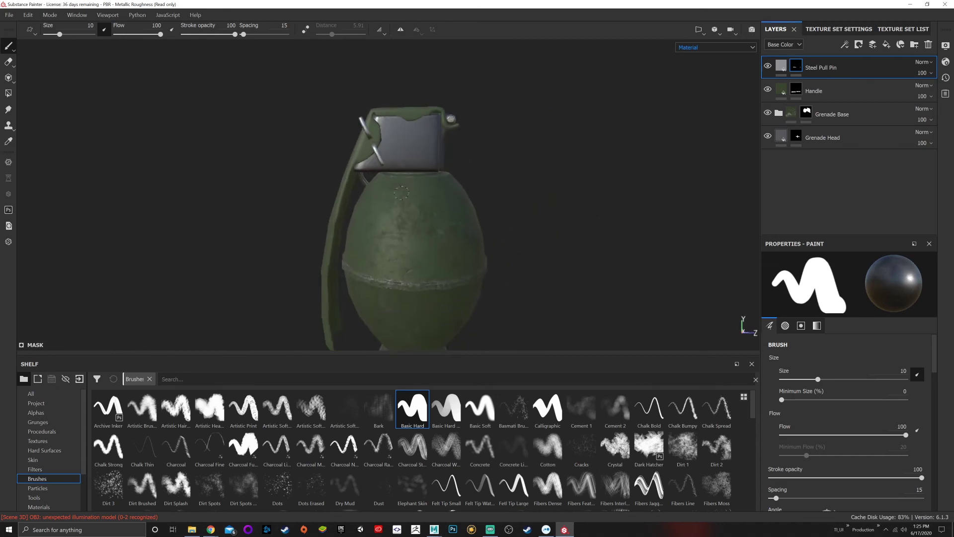
# - Review the scratch, rust, metal wear, dirt and base color layers inside the Grenade Base folder, then collapse it
pyautogui.click(778, 113)
pyautogui.scroll(-1, 788, 107)
pyautogui.click(789, 107)
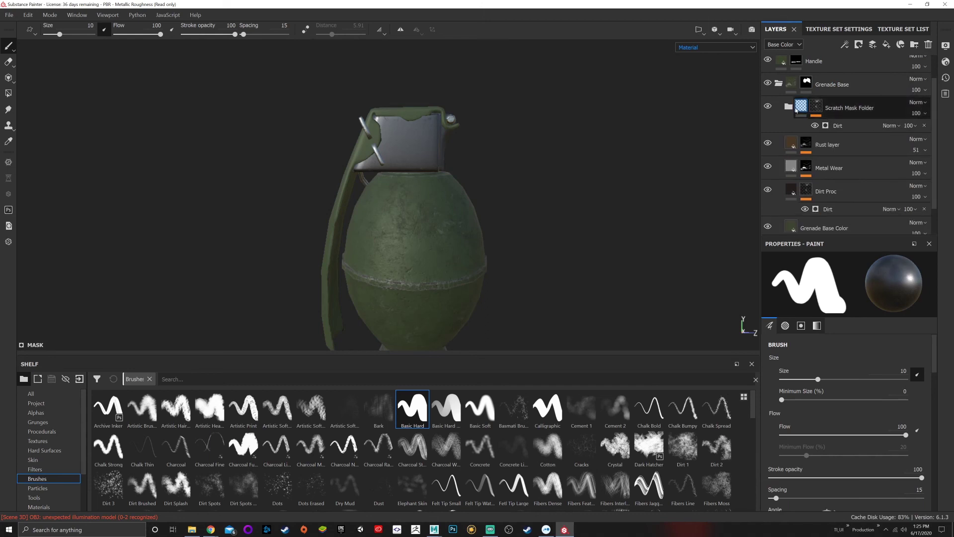
pyautogui.scroll(-1, 838, 199)
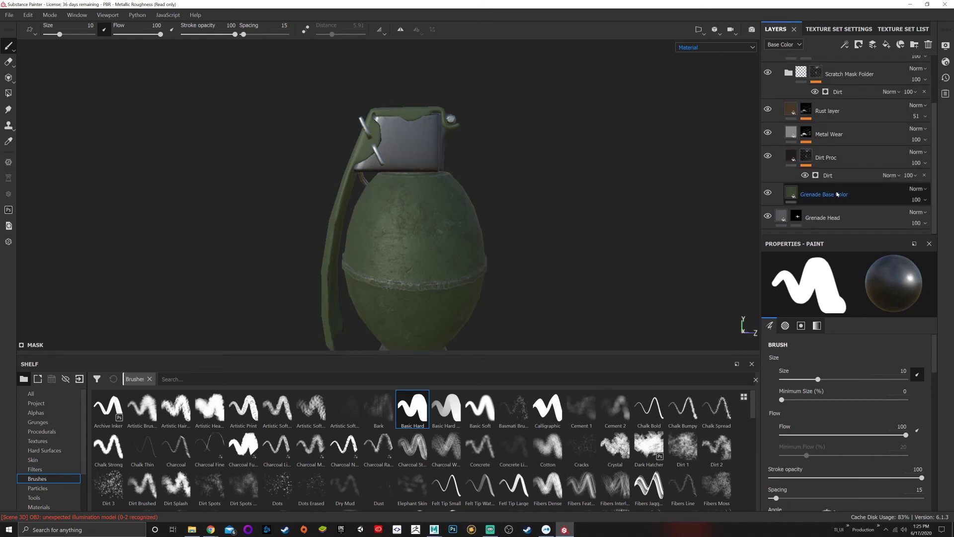
pyautogui.scroll(2, 837, 195)
pyautogui.click(779, 113)
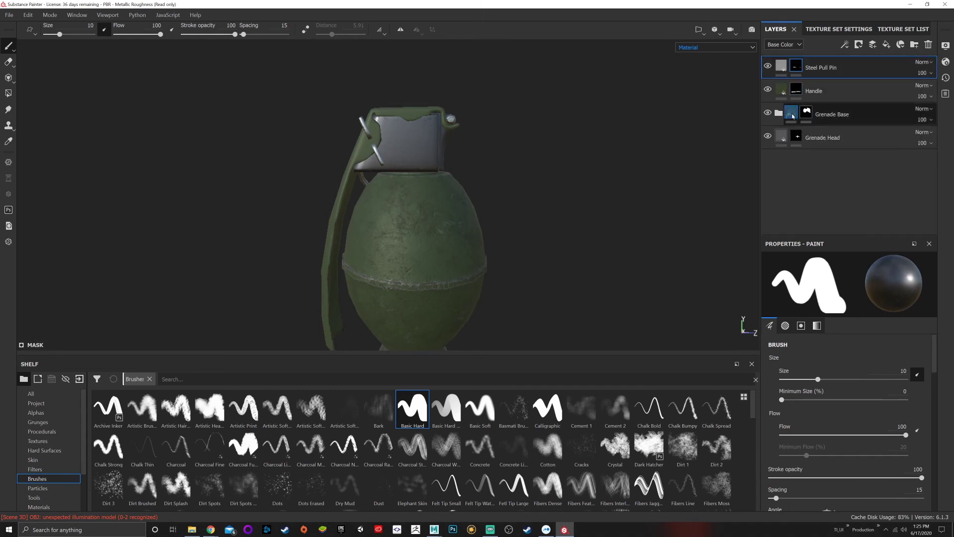
pyautogui.click(779, 113)
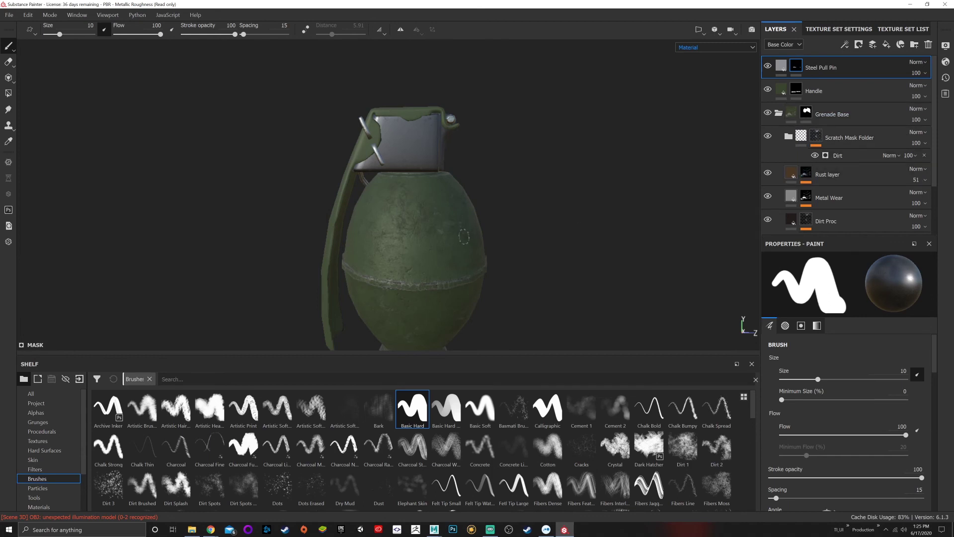
pyautogui.moveTo(443, 238)
pyautogui.keyDown('alt'); pyautogui.mouseDown(button='right')
pyautogui.moveTo(411, 236)
pyautogui.moveTo(436, 260)
pyautogui.mouseUp(button='right'); pyautogui.keyUp('alt')
pyautogui.keyDown('alt'); pyautogui.moveTo(436, 259); pyautogui.dragTo(446, 192, button='middle'); pyautogui.keyUp('alt')
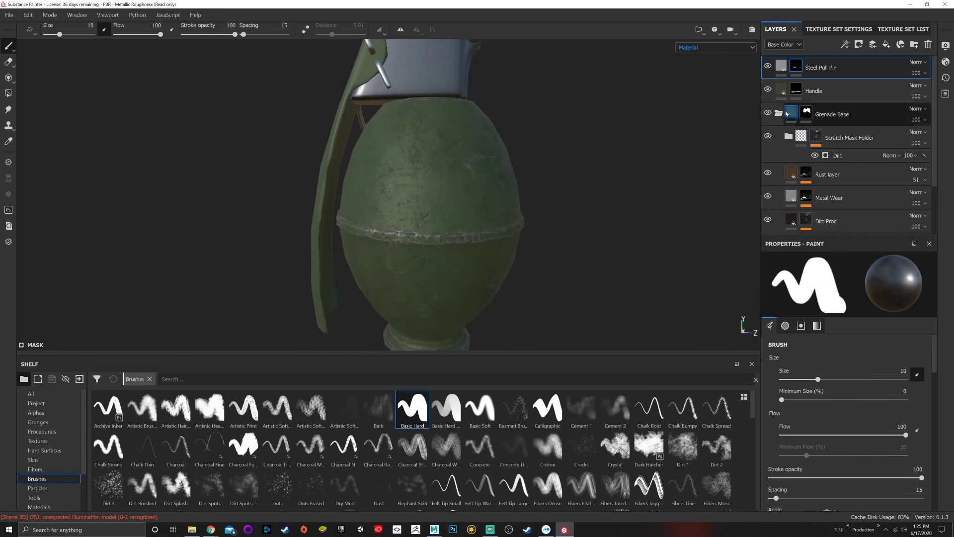
pyautogui.click(784, 114)
# - Show the Materials category in the shelf and view the whole grenade
pyautogui.scroll(-3, 49, 465)
pyautogui.click(48, 462)
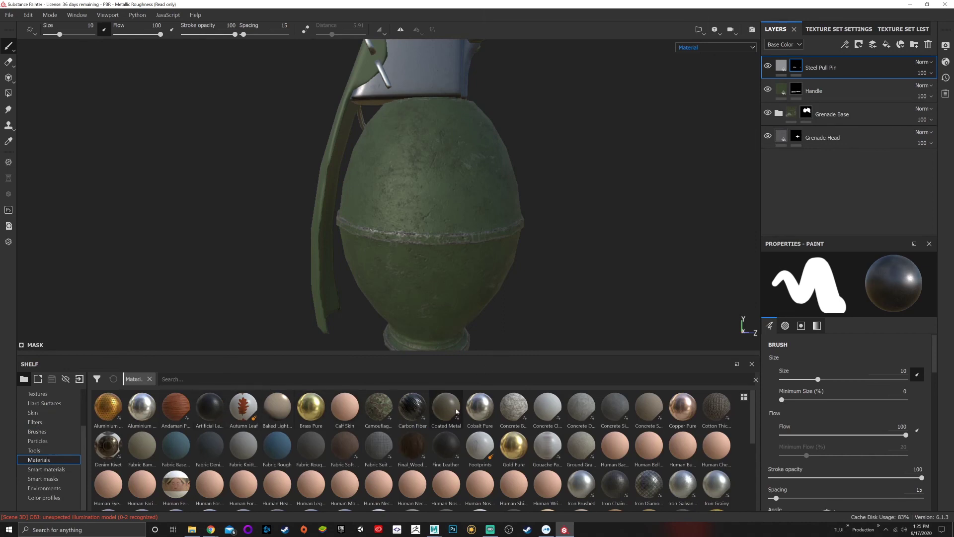
pyautogui.scroll(-4, 613, 254)
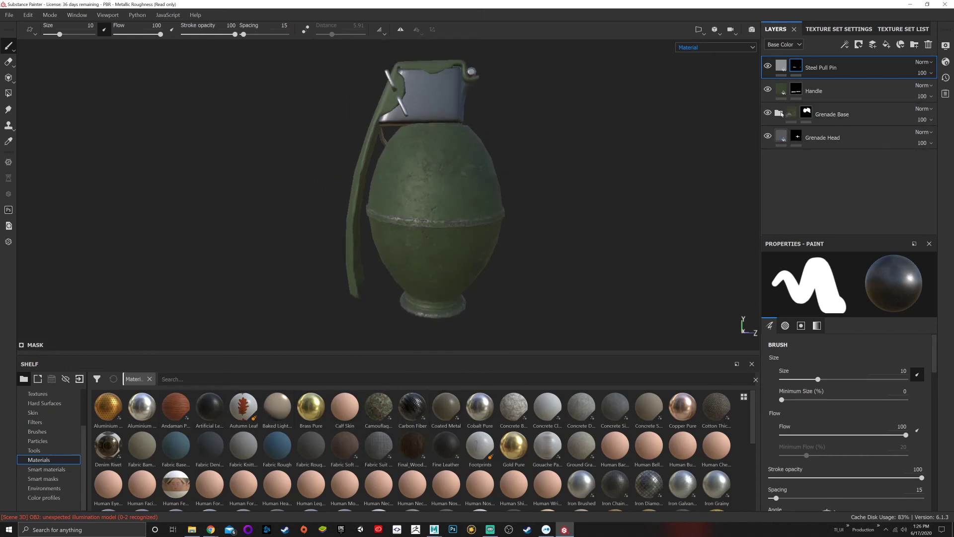
# - Toggle the Grenade Head layer's visibility off and back on to see which part it covers
pyautogui.click(767, 136)
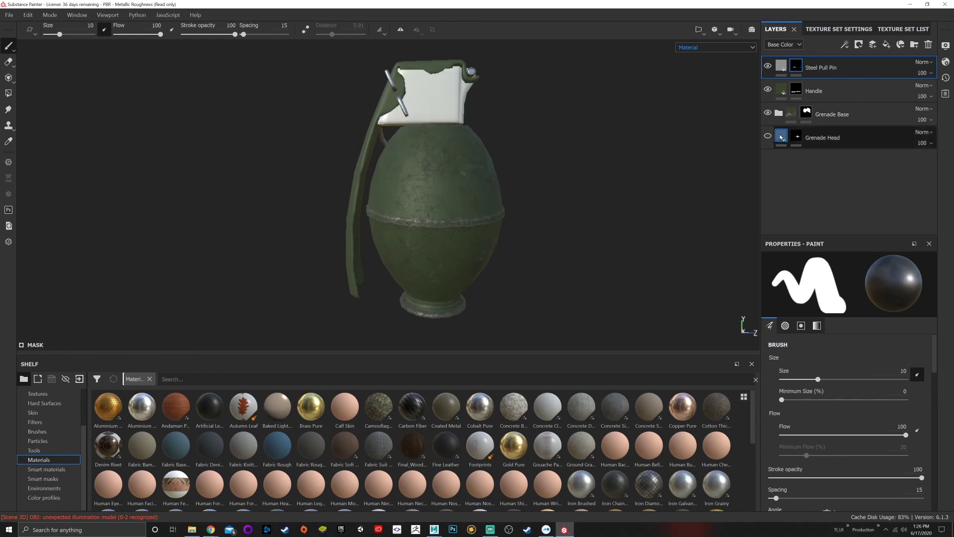
pyautogui.click(767, 143)
pyautogui.click(768, 135)
# - Change the Metal Color of the Grenade Head layer's fill material to a neutral grey
pyautogui.scroll(-3, 849, 347)
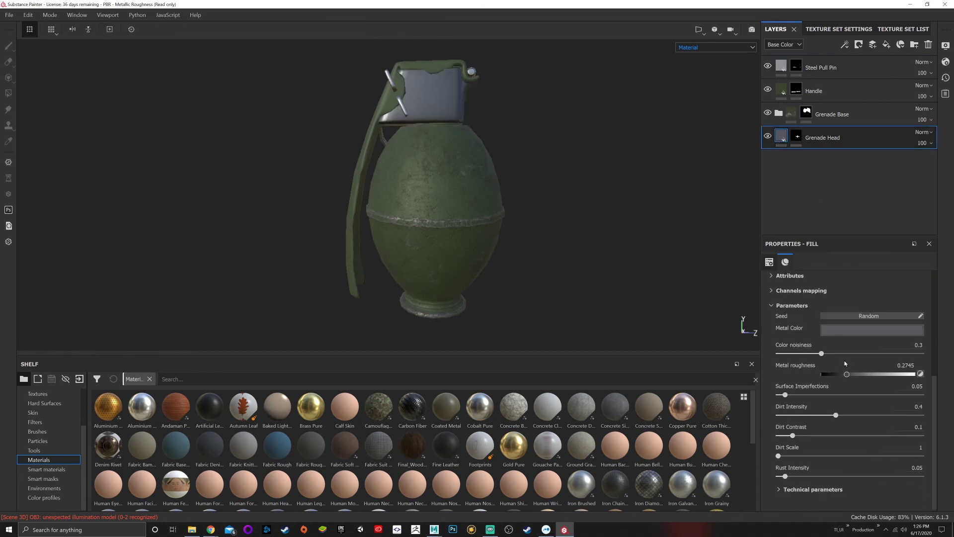
pyautogui.click(850, 329)
pyautogui.moveTo(826, 378); pyautogui.dragTo(813, 407)
pyautogui.click(786, 211)
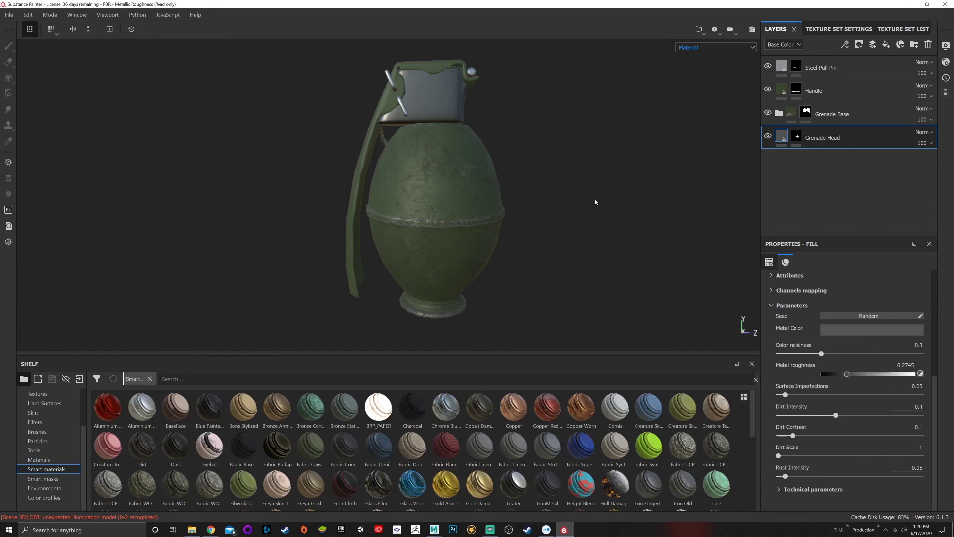
# - Inspect the recolored grenade head against the body from several angles and distances
pyautogui.scroll(-3, 484, 235)
pyautogui.scroll(6, 493, 214)
pyautogui.keyDown('alt'); pyautogui.moveTo(511, 213); pyautogui.dragTo(550, 230); pyautogui.keyUp('alt')
pyautogui.keyDown('alt'); pyautogui.moveTo(370, 245); pyautogui.dragTo(452, 224); pyautogui.keyUp('alt')
pyautogui.scroll(-3, 514, 264)
pyautogui.keyDown('alt'); pyautogui.moveTo(467, 192); pyautogui.dragTo(487, 236); pyautogui.keyUp('alt')
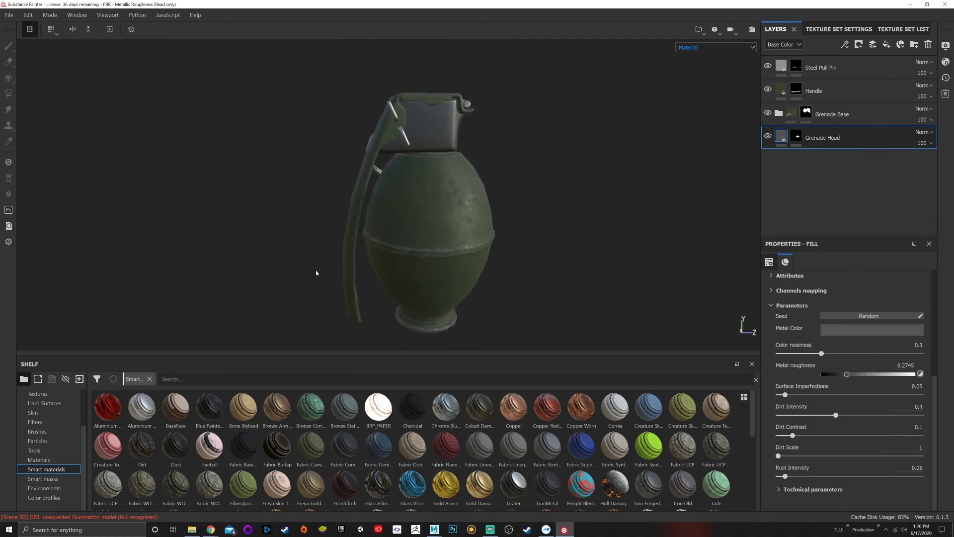